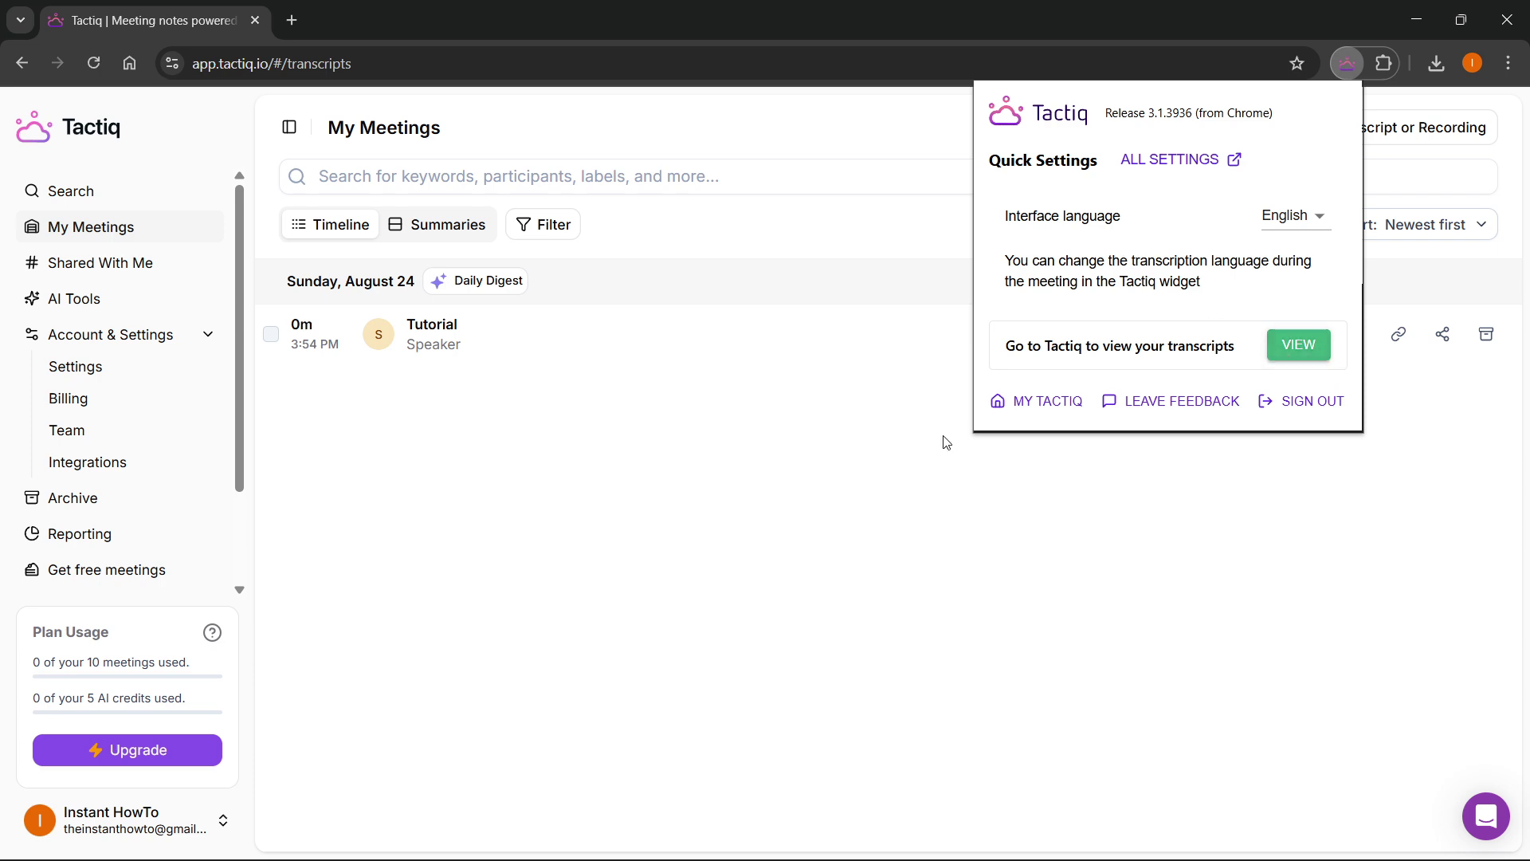
- Dismiss the extension popup and look through the Search, My Meetings and Shared With Me pages
left_click(892, 466)
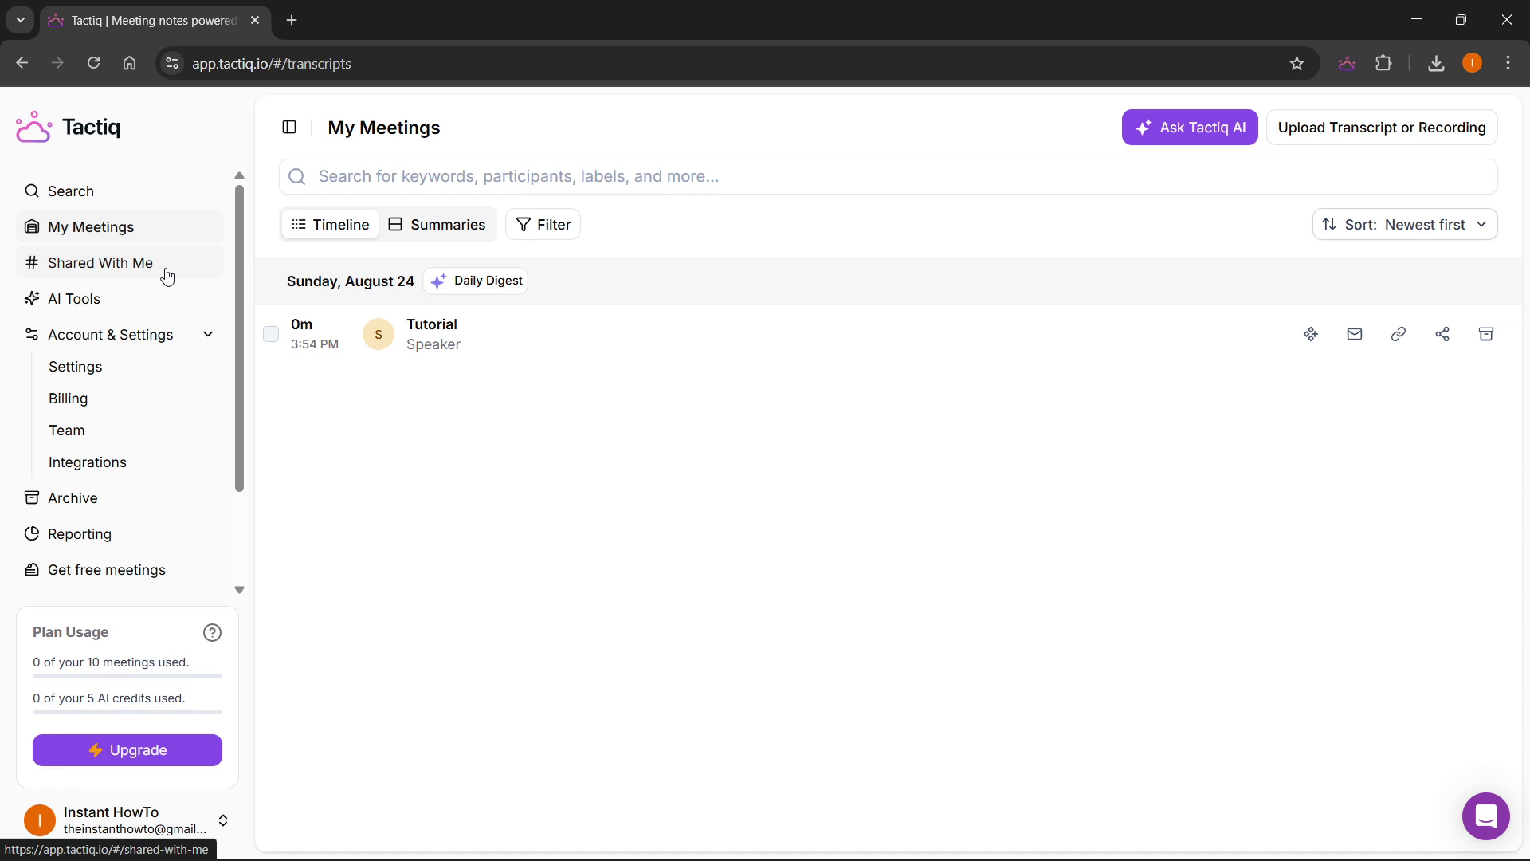
left_click(92, 193)
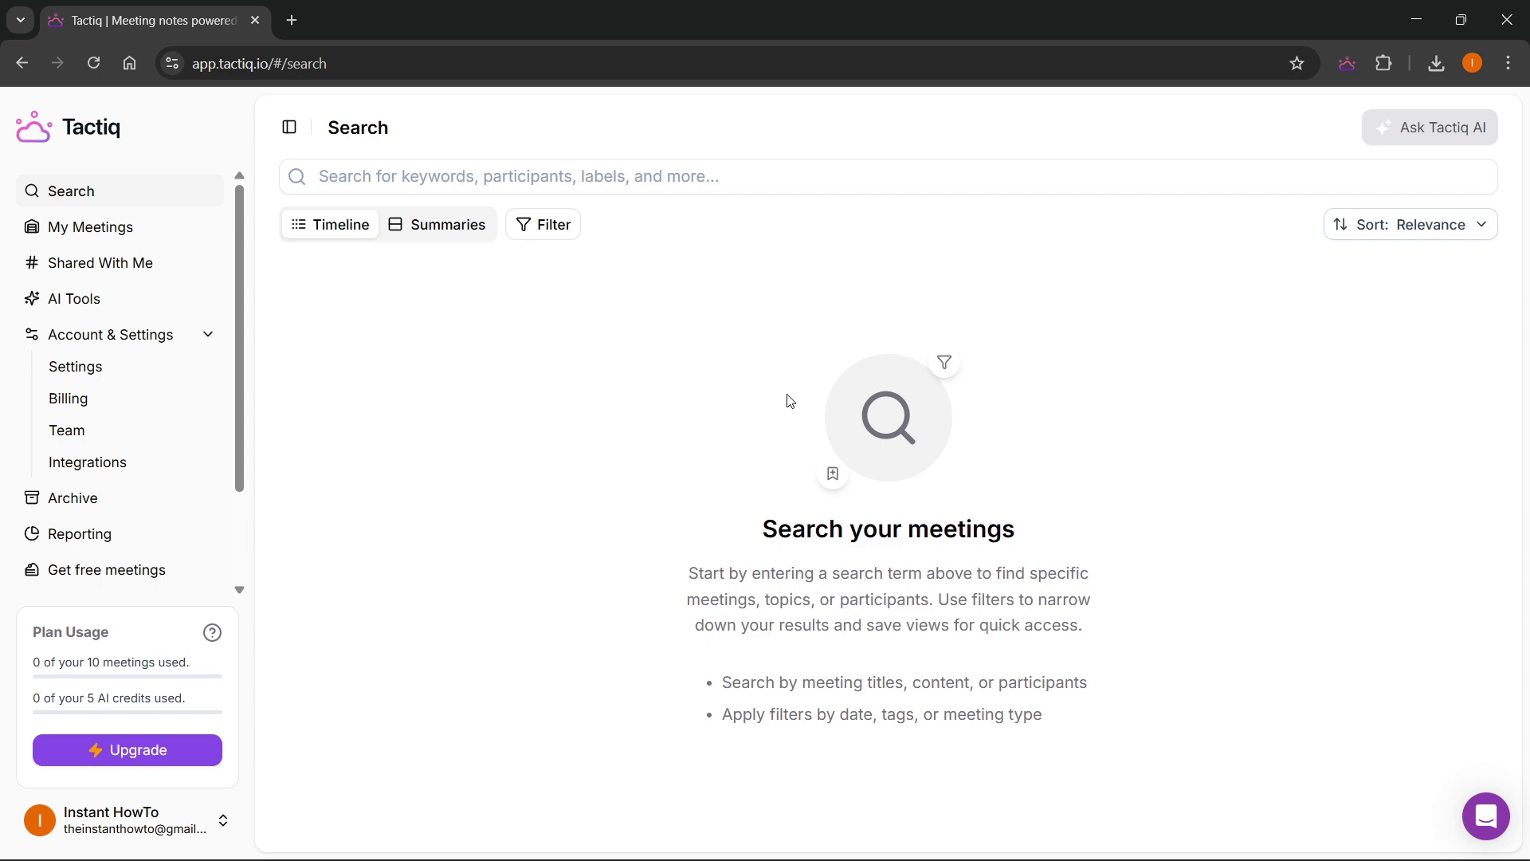
left_click(84, 227)
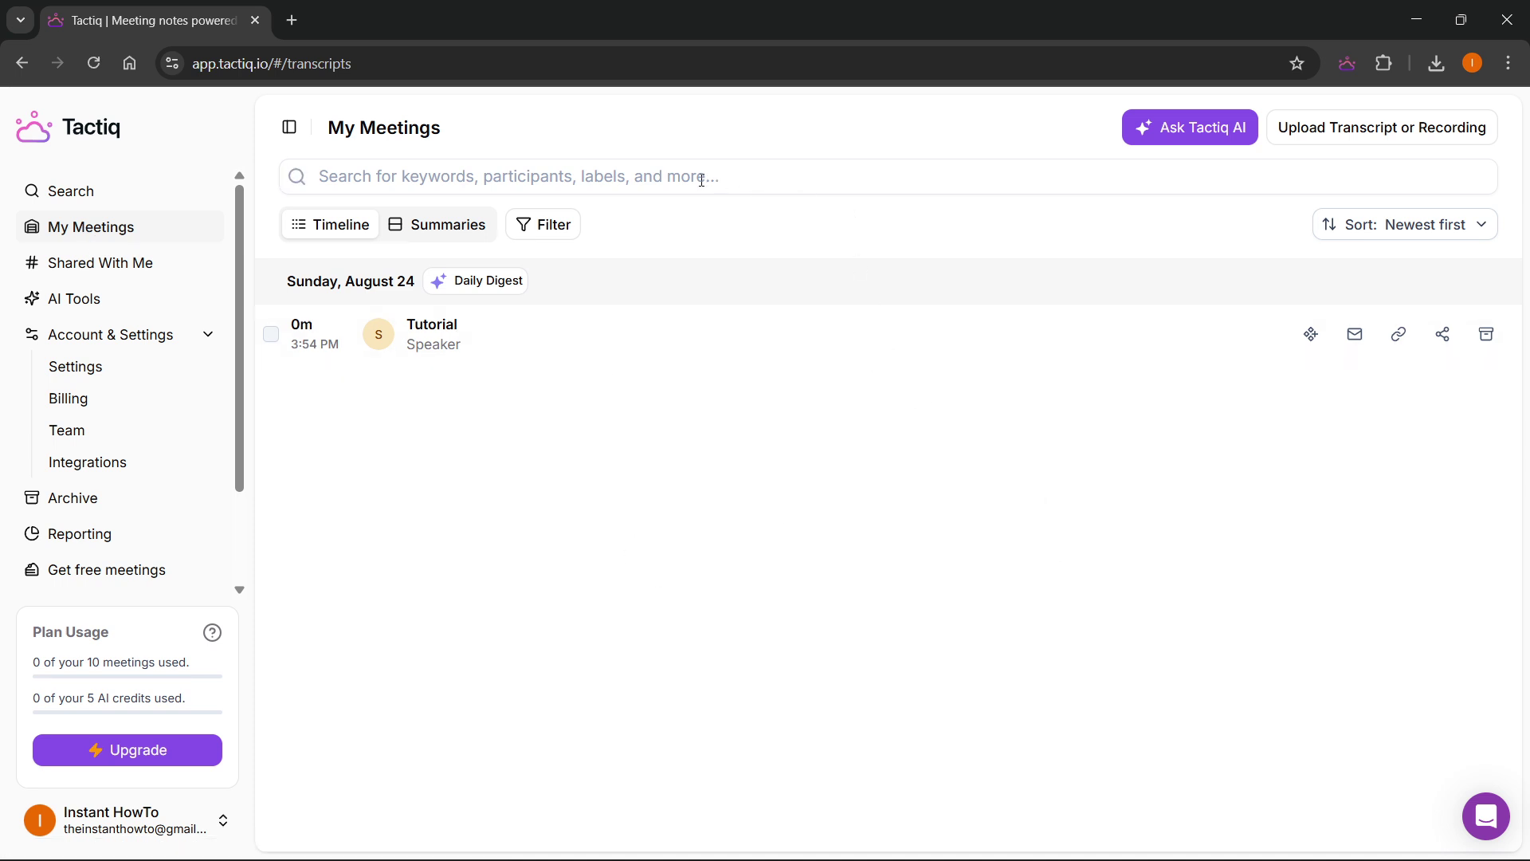
left_click(92, 266)
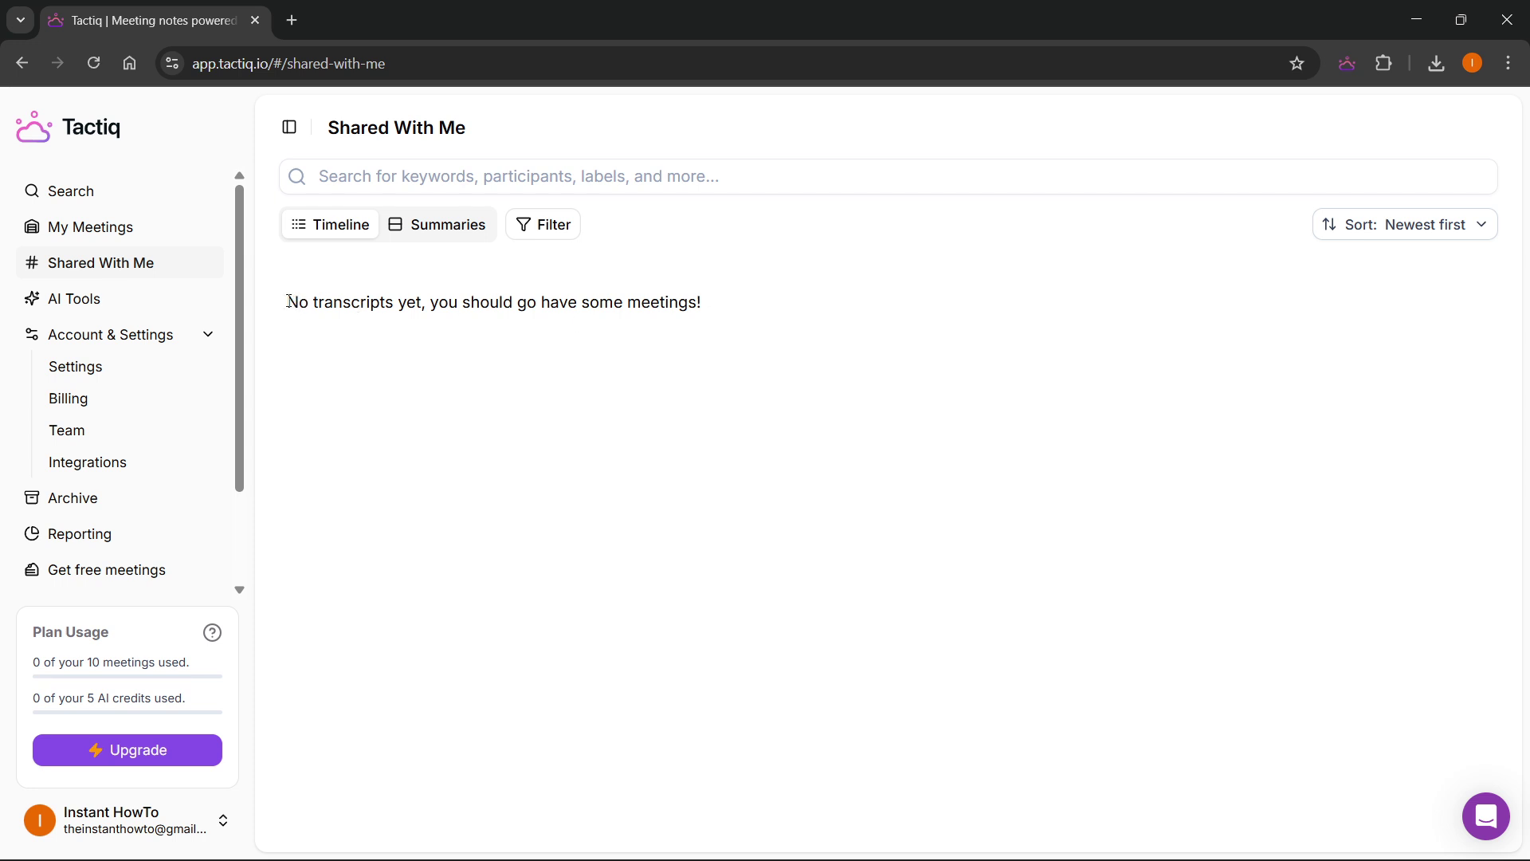
left_click_drag(300, 301, 768, 300)
left_click(771, 306)
- Browse the AI kits offered under AI Tools, from Action Items to Sales, and check the Account & Settings group
left_click(80, 303)
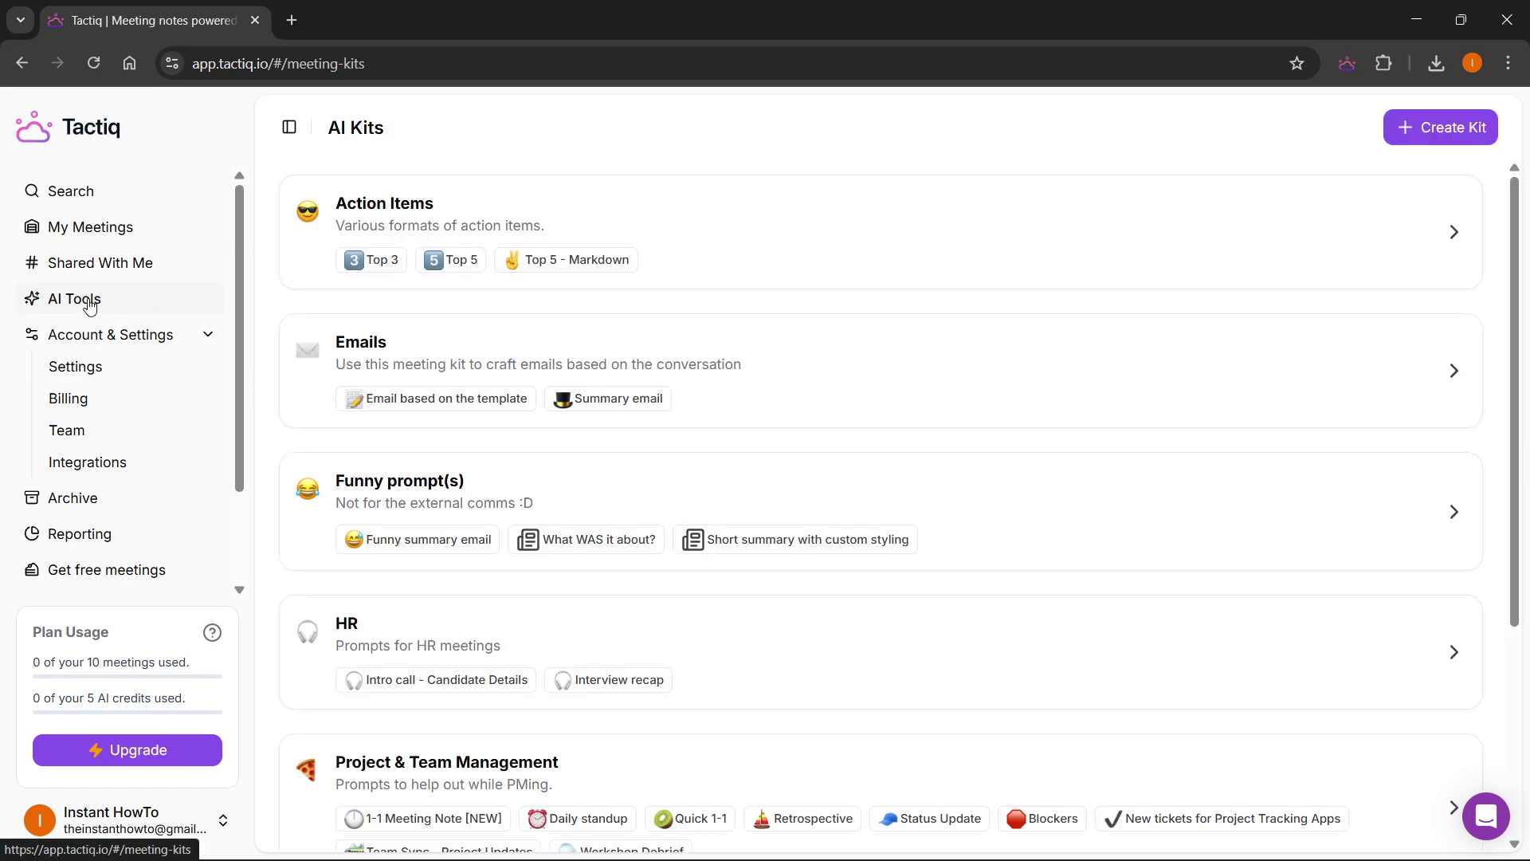
scroll(668, 297, "down", 3)
scroll(403, 280, "up", 3)
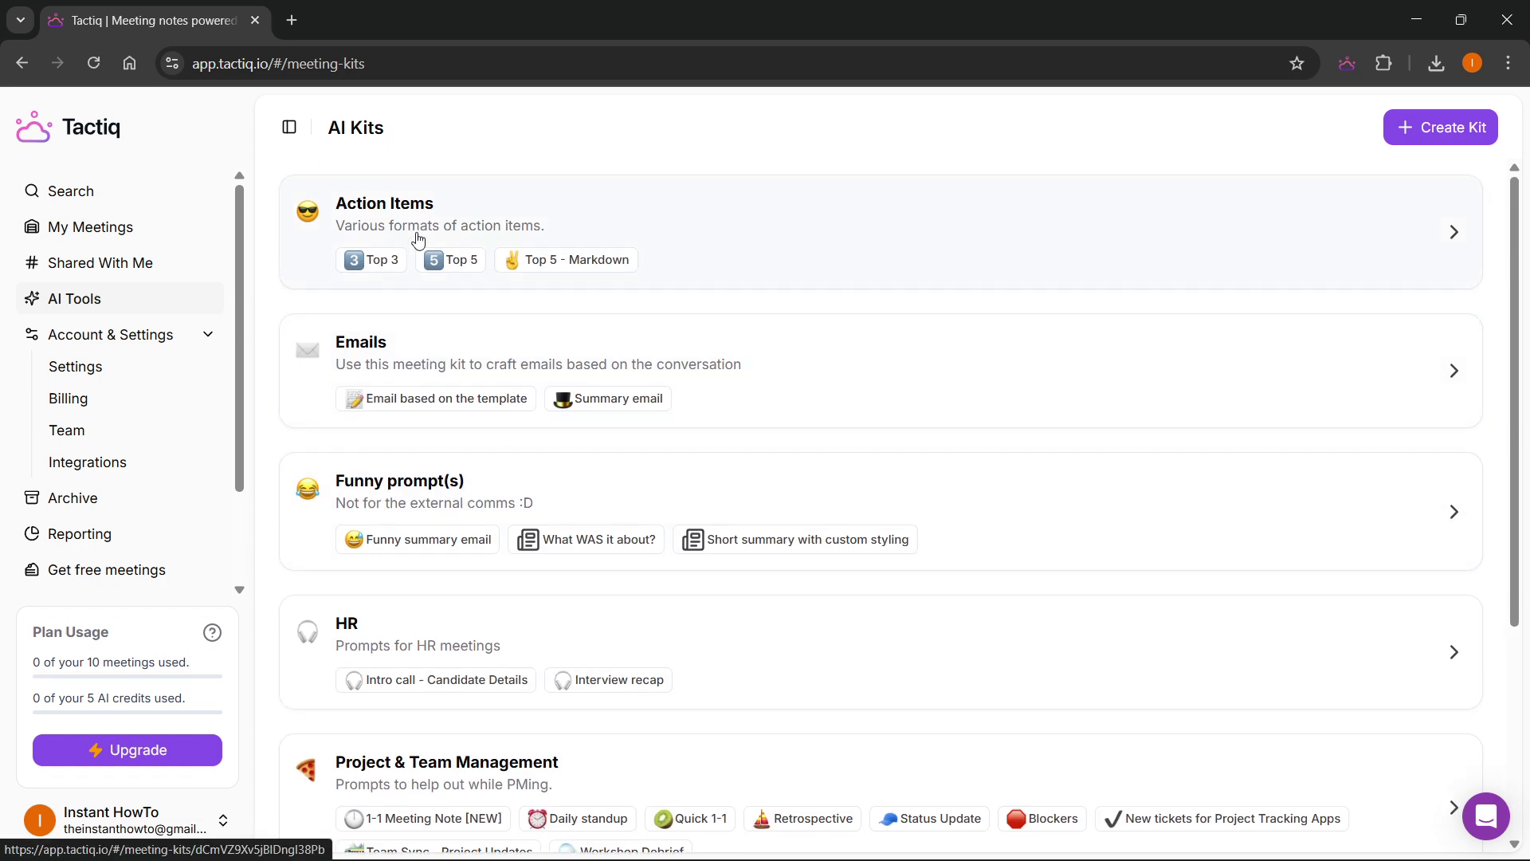
scroll(443, 476, "down", 4)
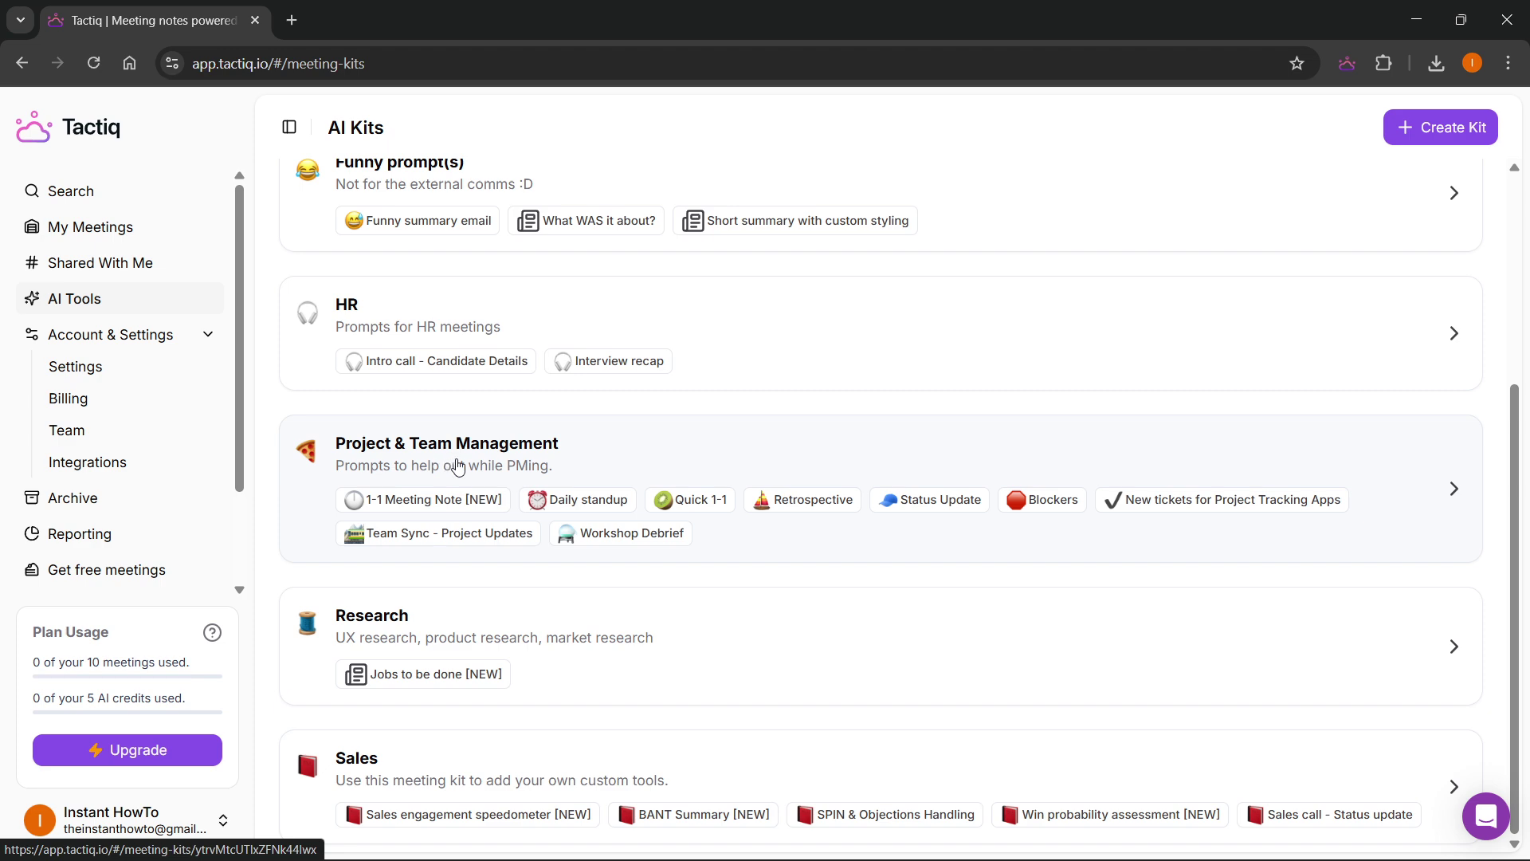
scroll(447, 463, "up", 4)
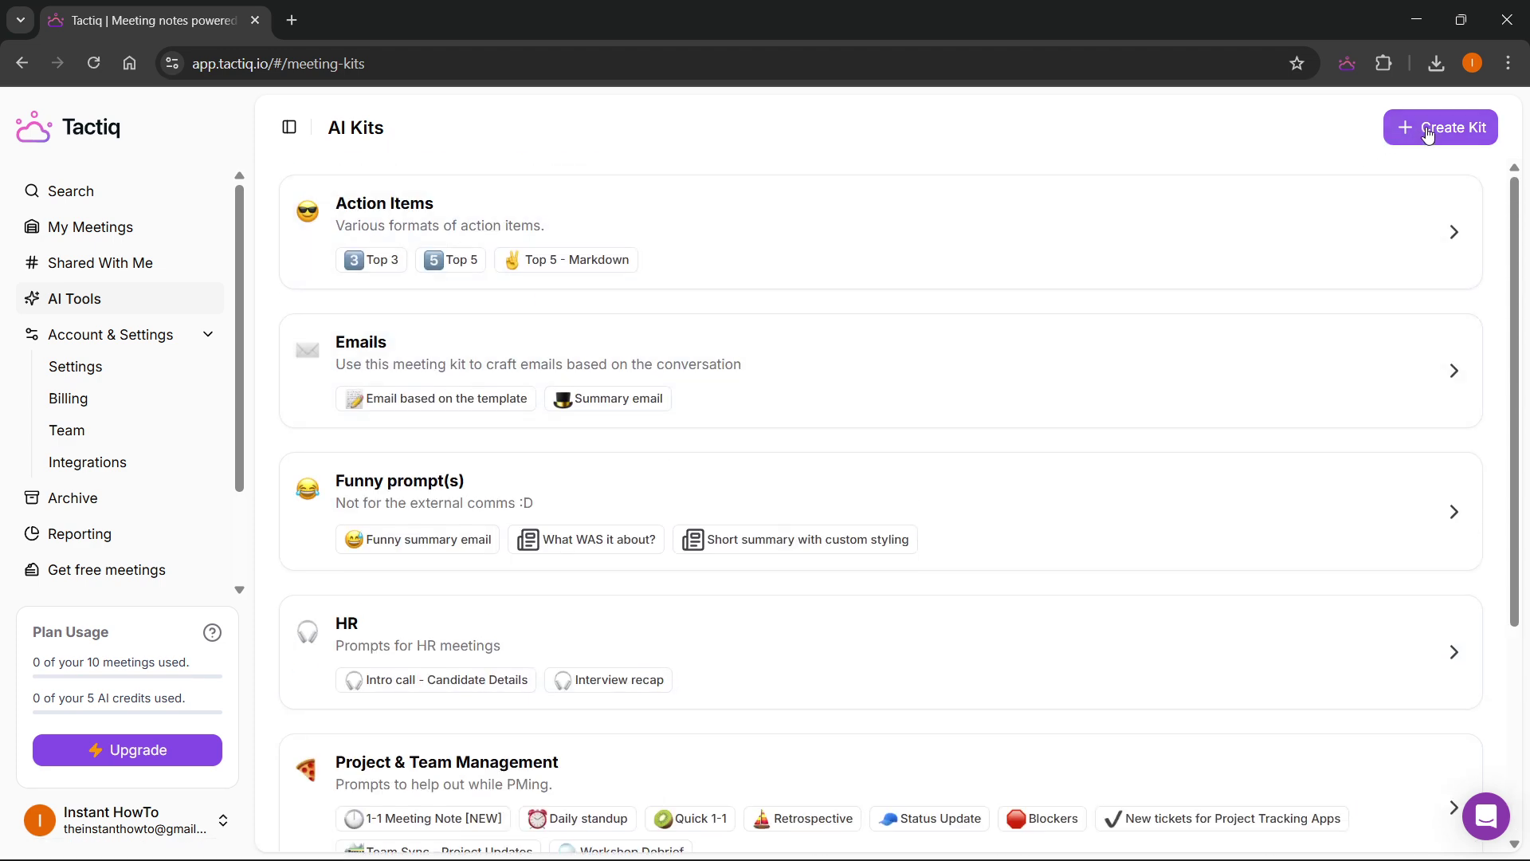
left_click(150, 338)
left_click(151, 338)
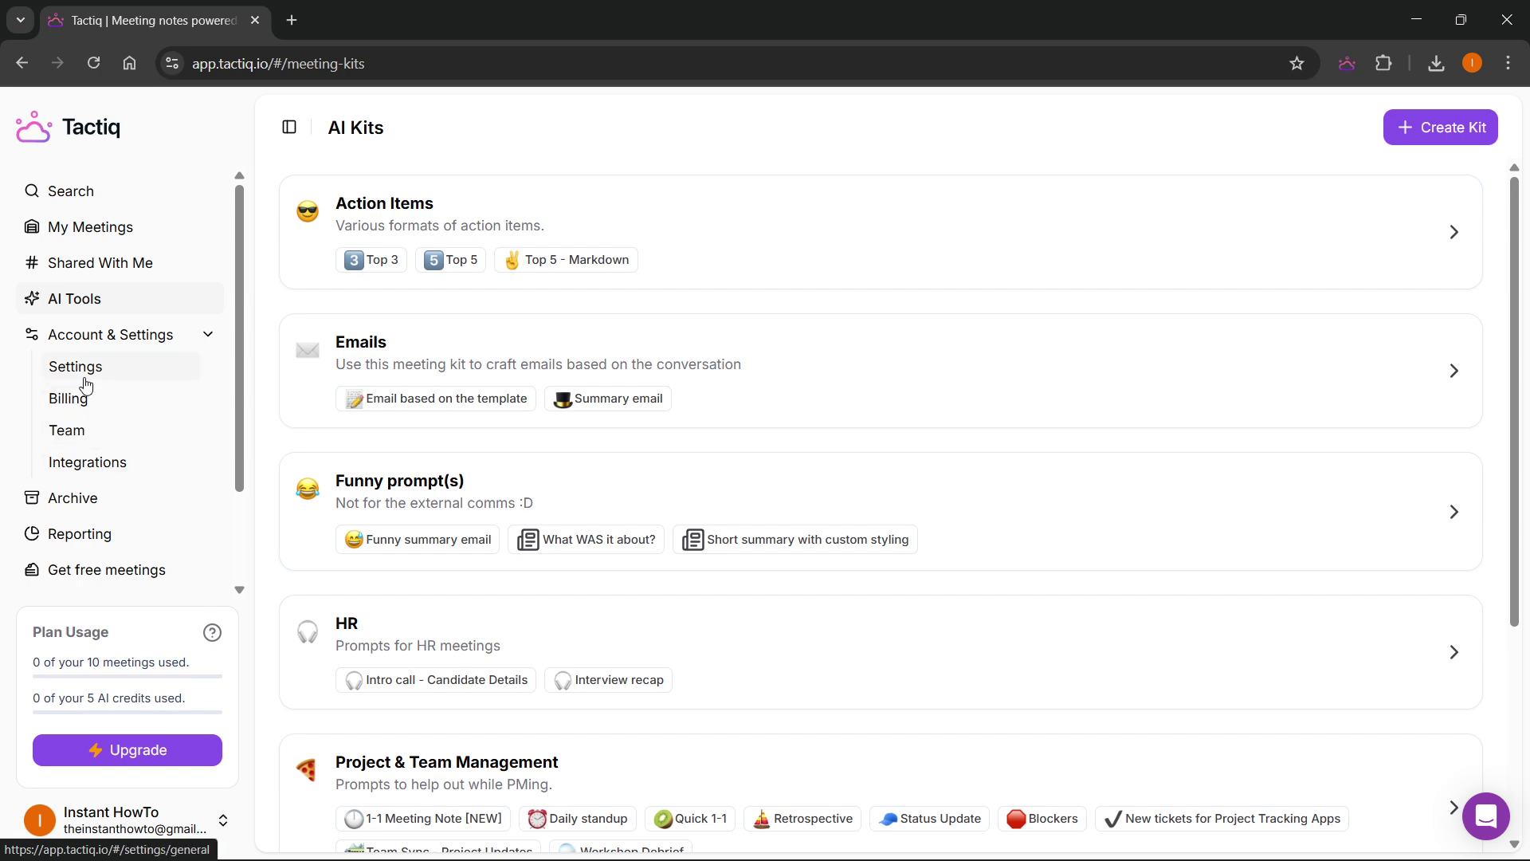
- Look at the archived transcripts, the meeting reporting table and the Get free meetings invitation page
left_click(89, 498)
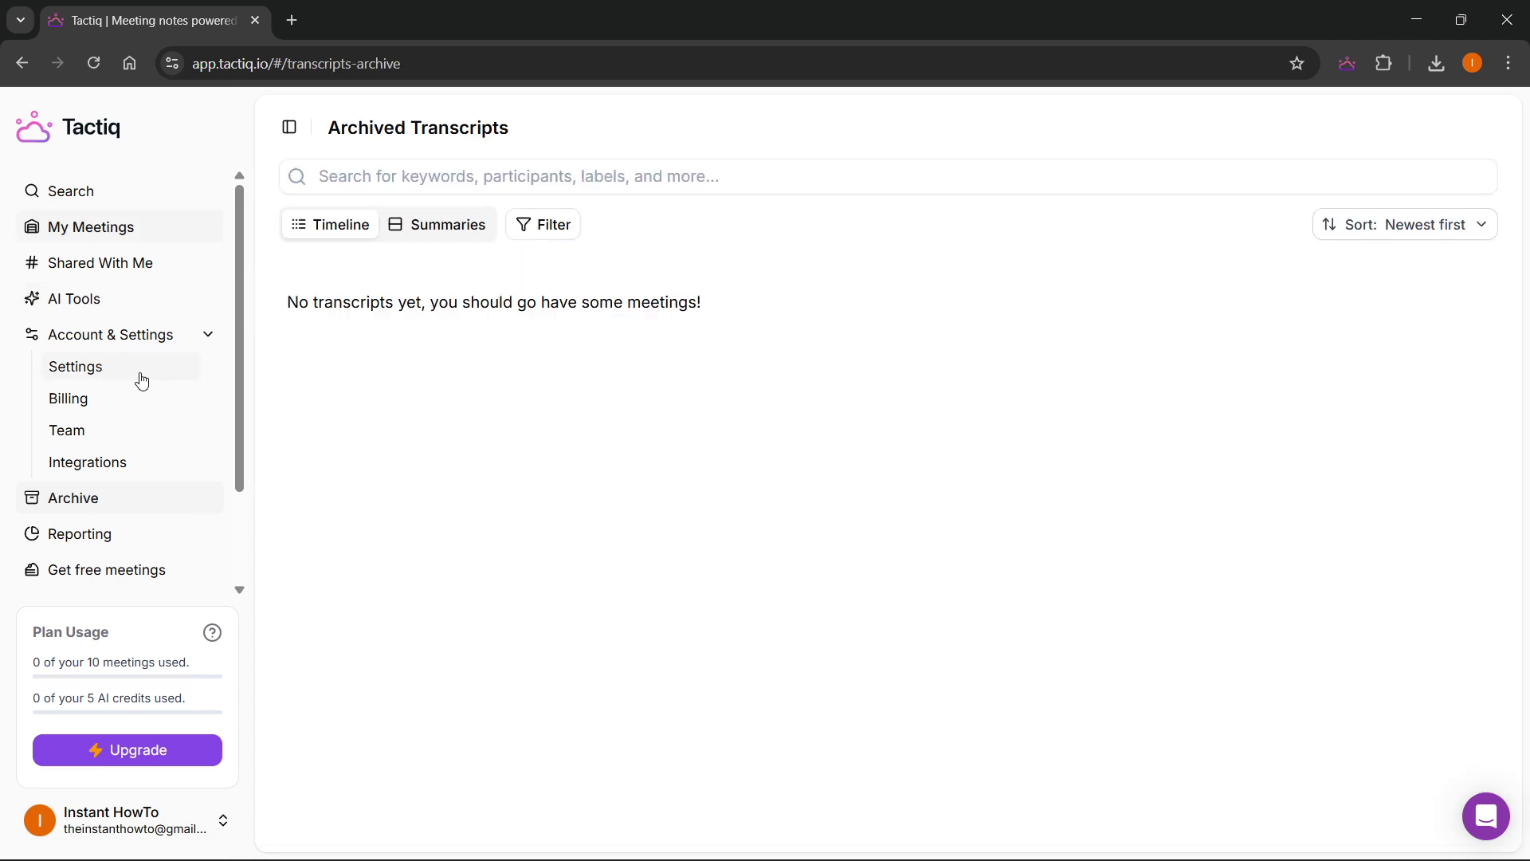
scroll(119, 414, "down", 2)
left_click(106, 438)
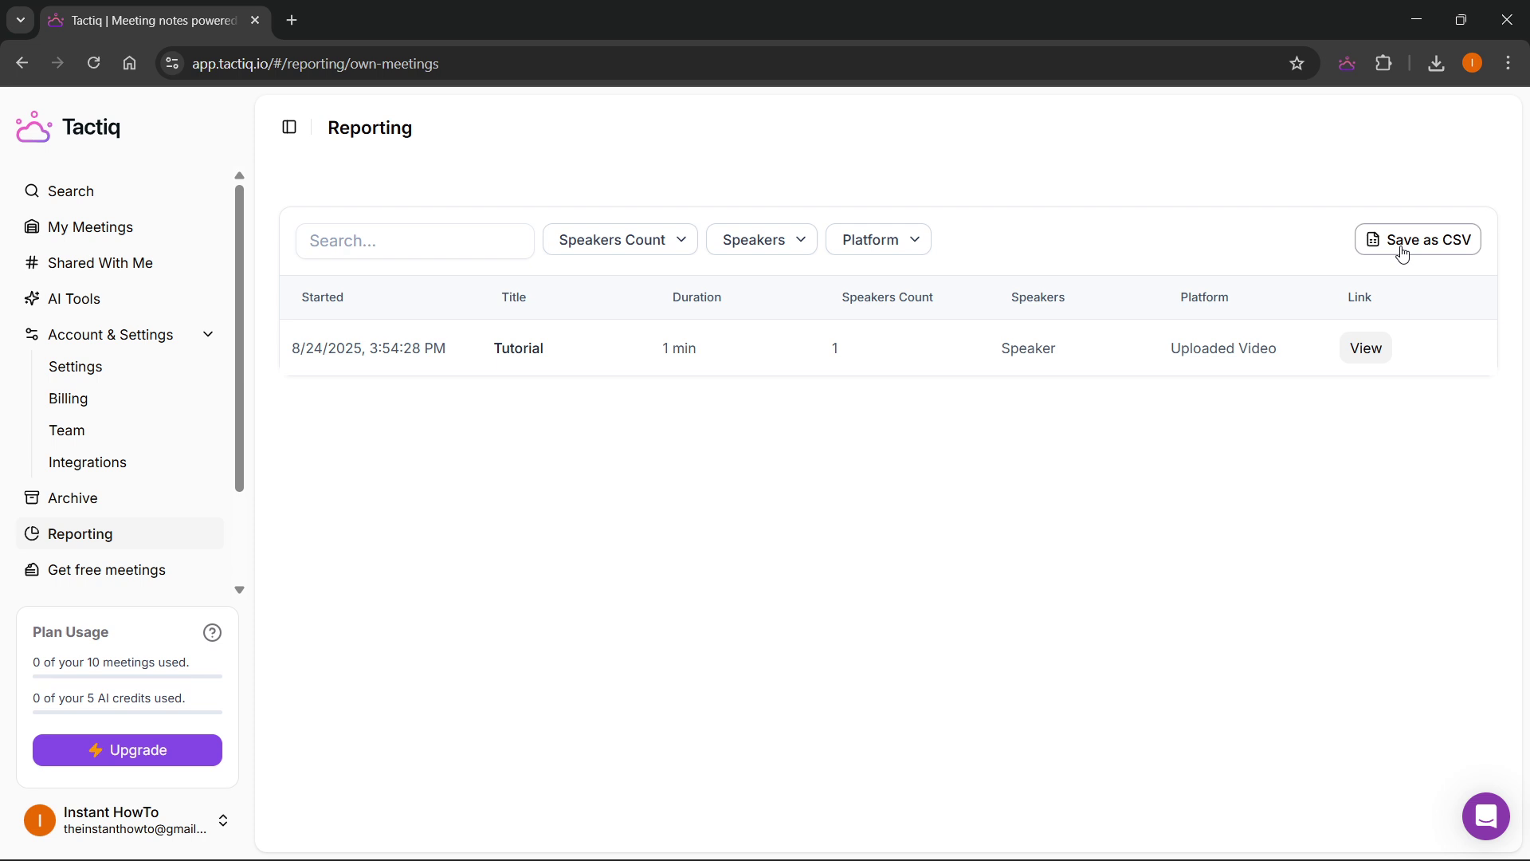
scroll(119, 478, "down", 2)
left_click(107, 449)
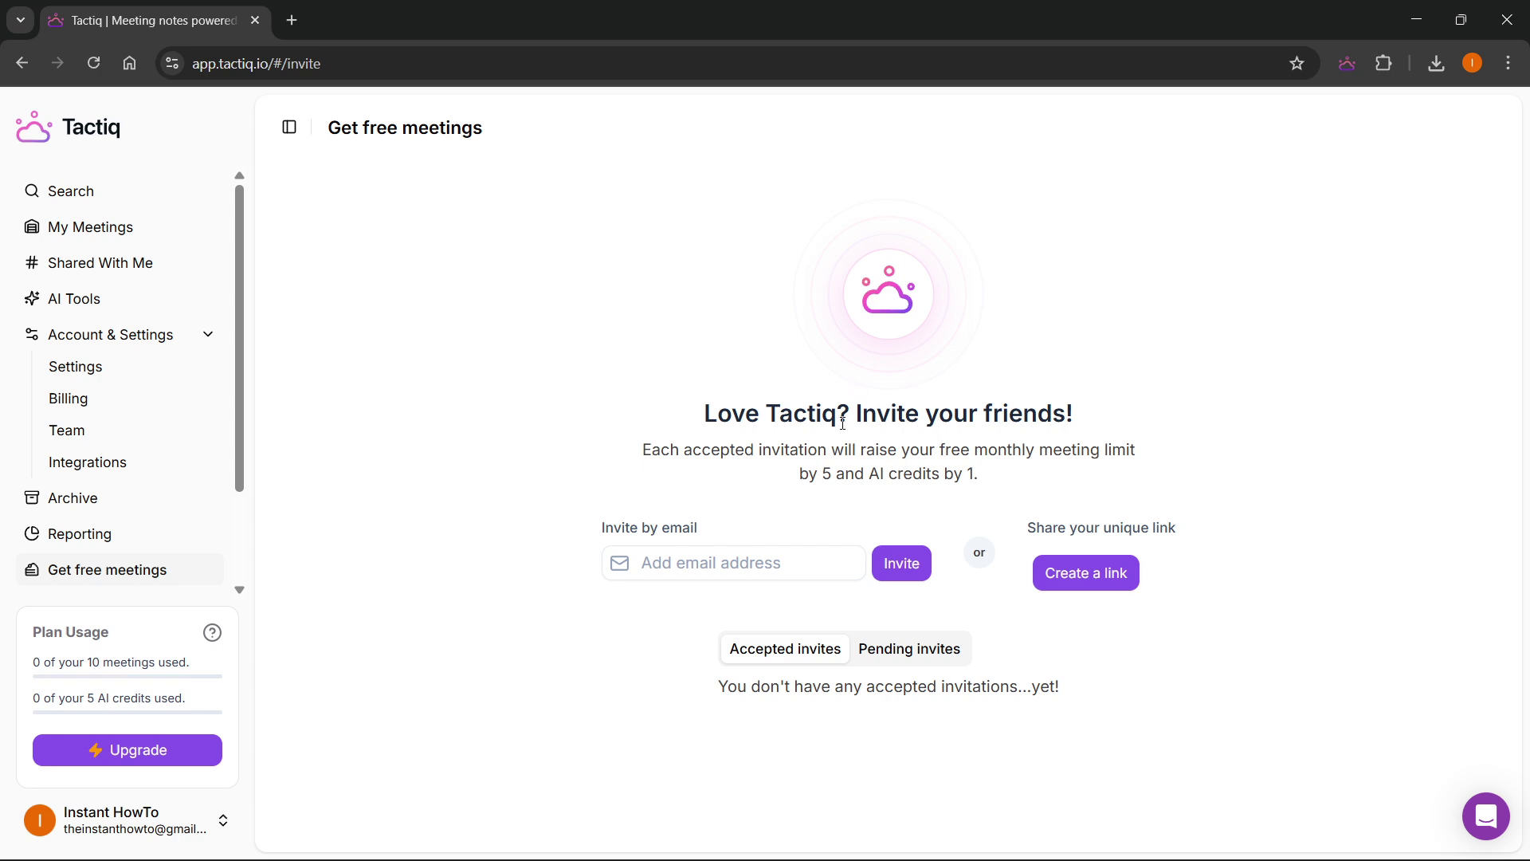
- View My Workflows with its template gallery dismissed, and look at the AI Chat page
scroll(103, 478, "down", 2)
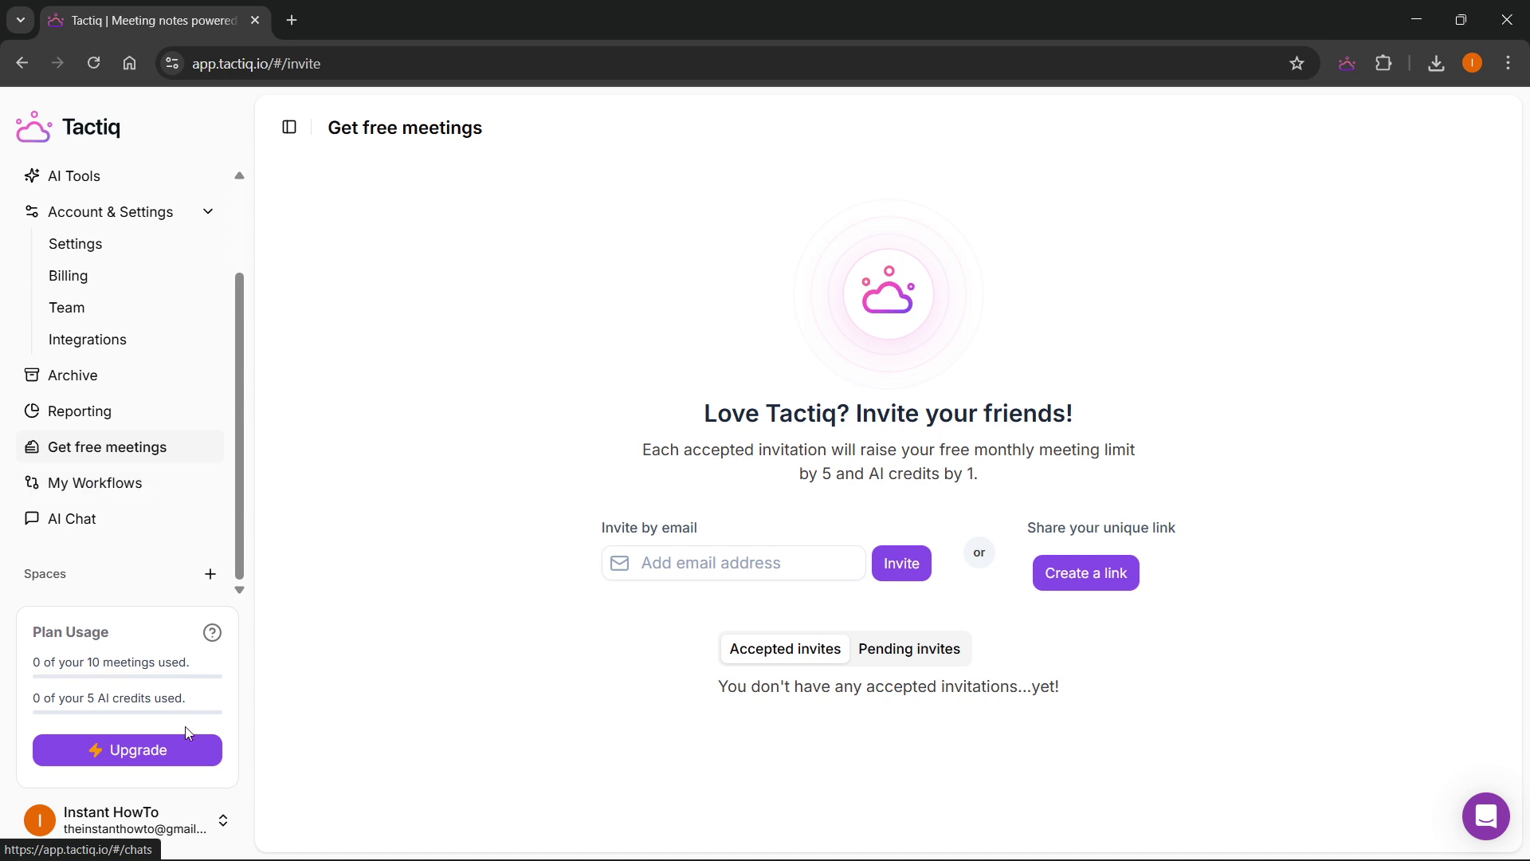
left_click(131, 481)
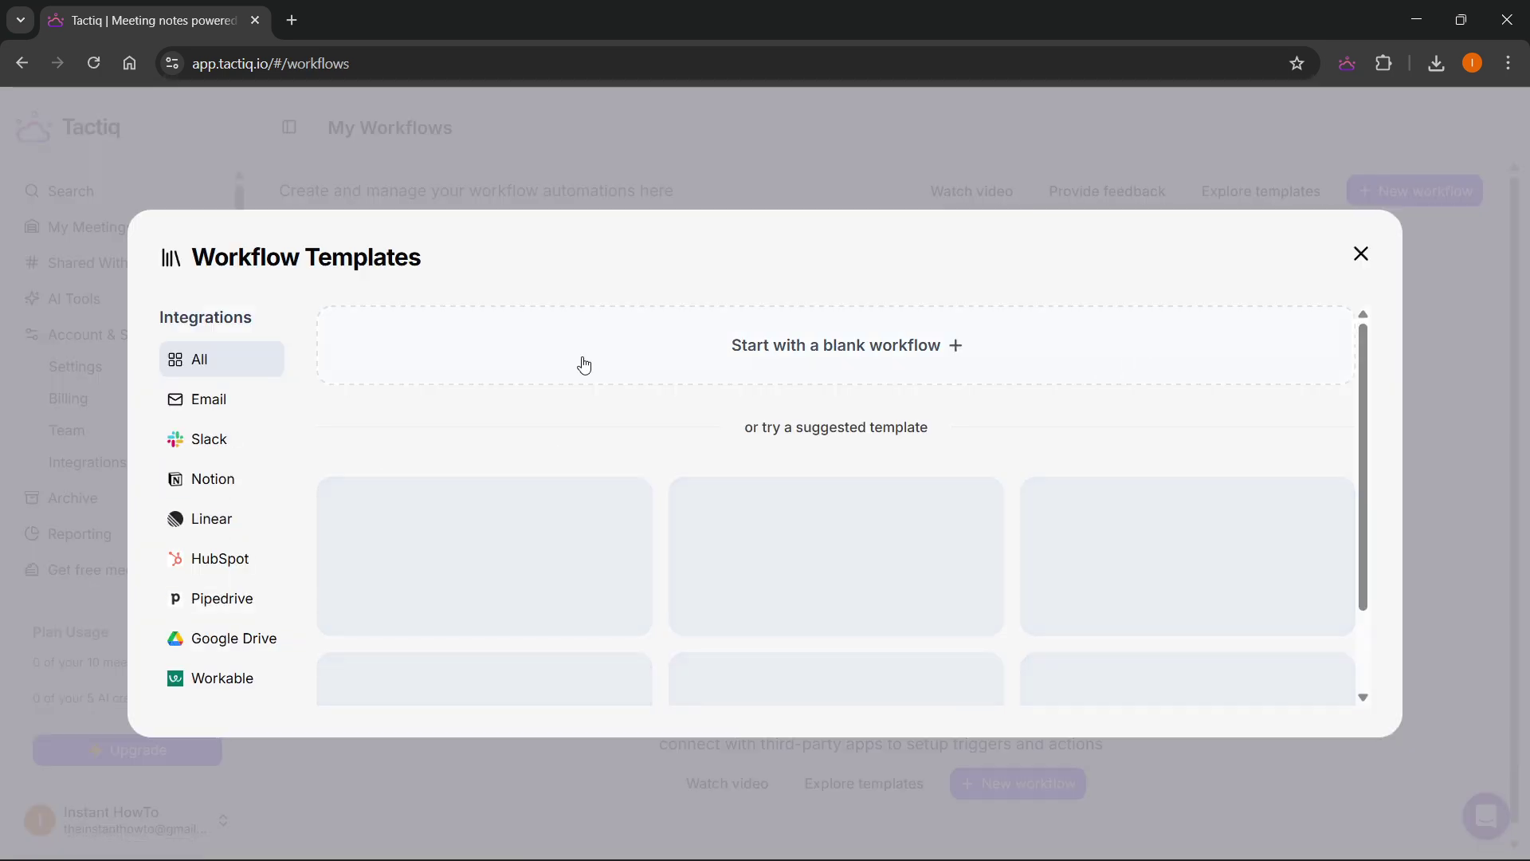
left_click(1360, 254)
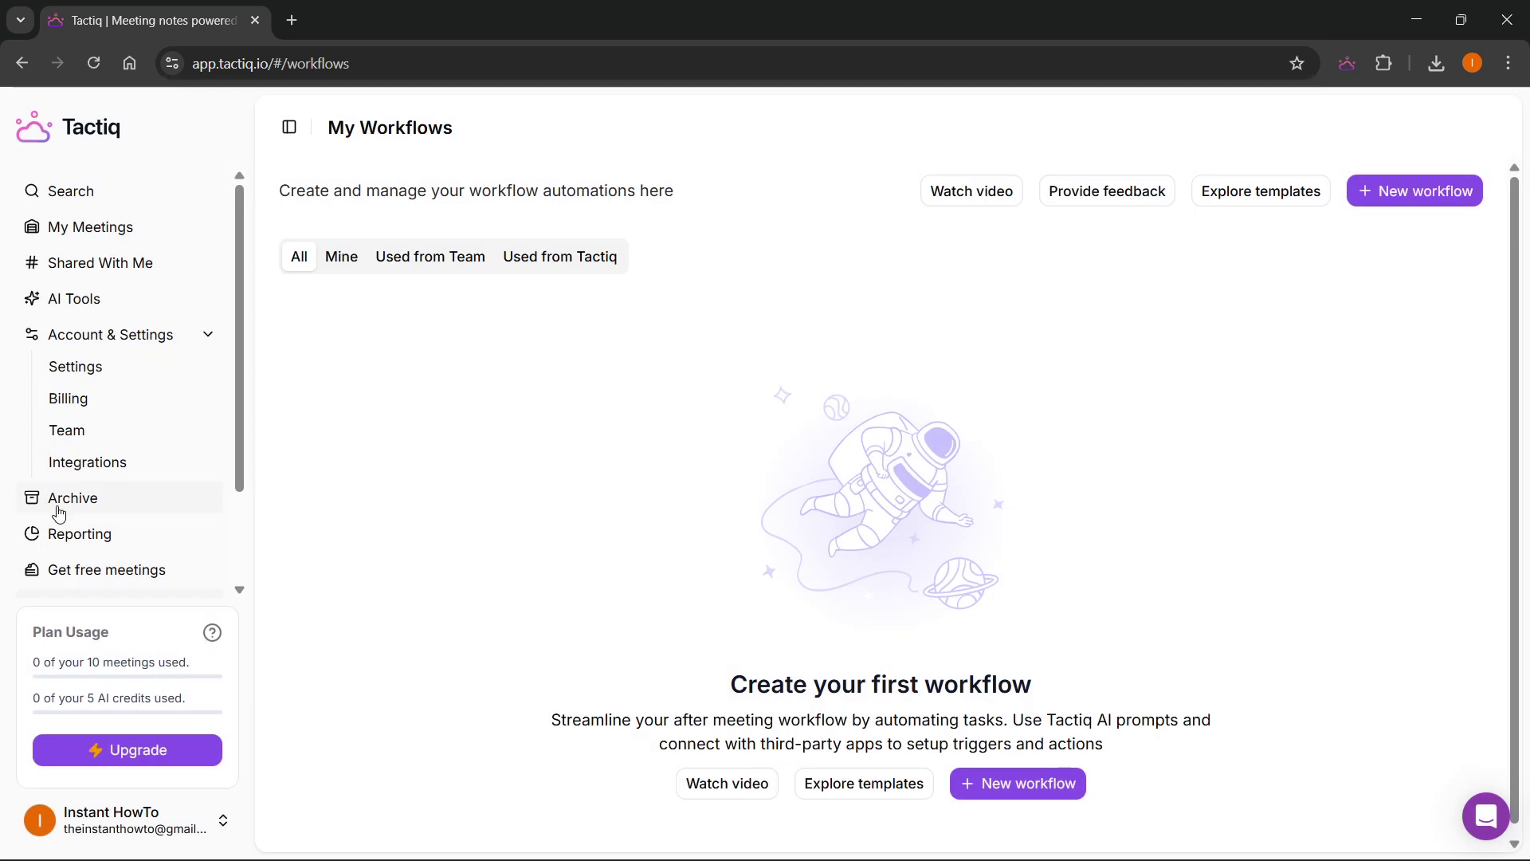
scroll(60, 518, "down", 2)
left_click(104, 518)
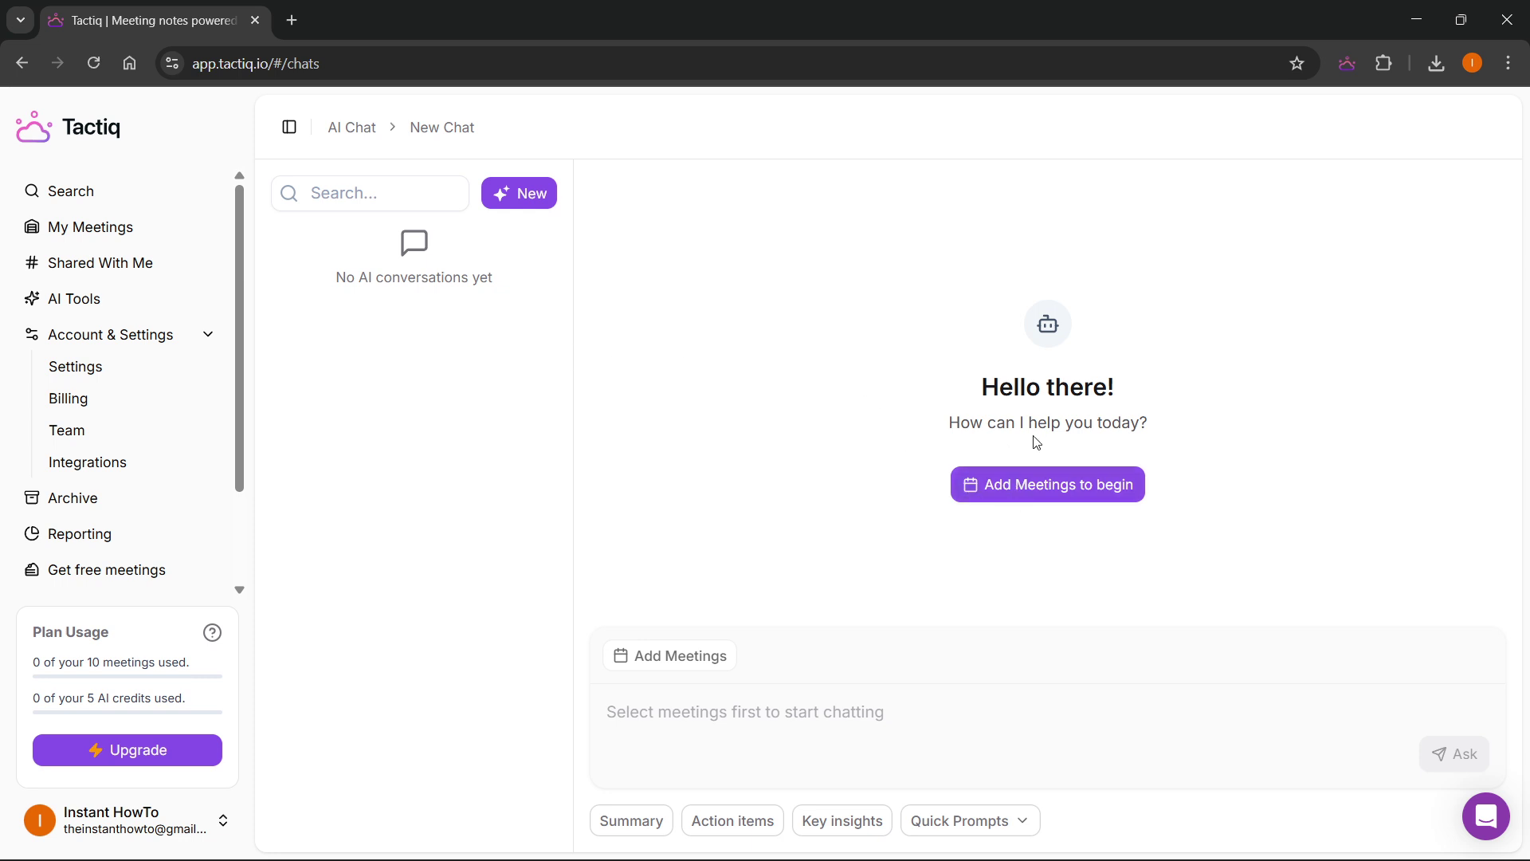
- Review the form for creating a new space and close it without creating one
scroll(88, 558, "down", 2)
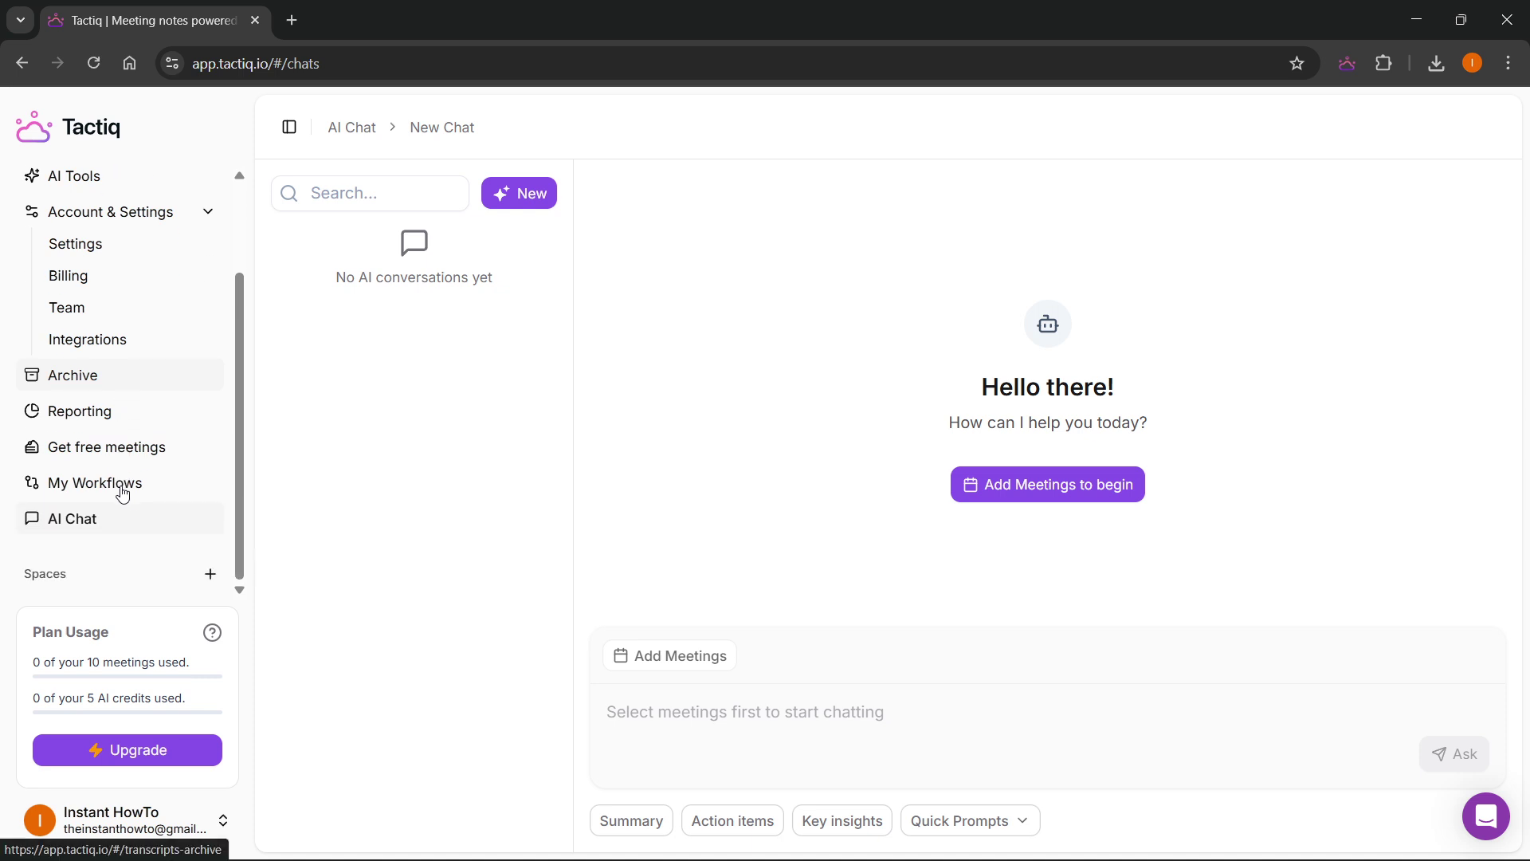
left_click(210, 575)
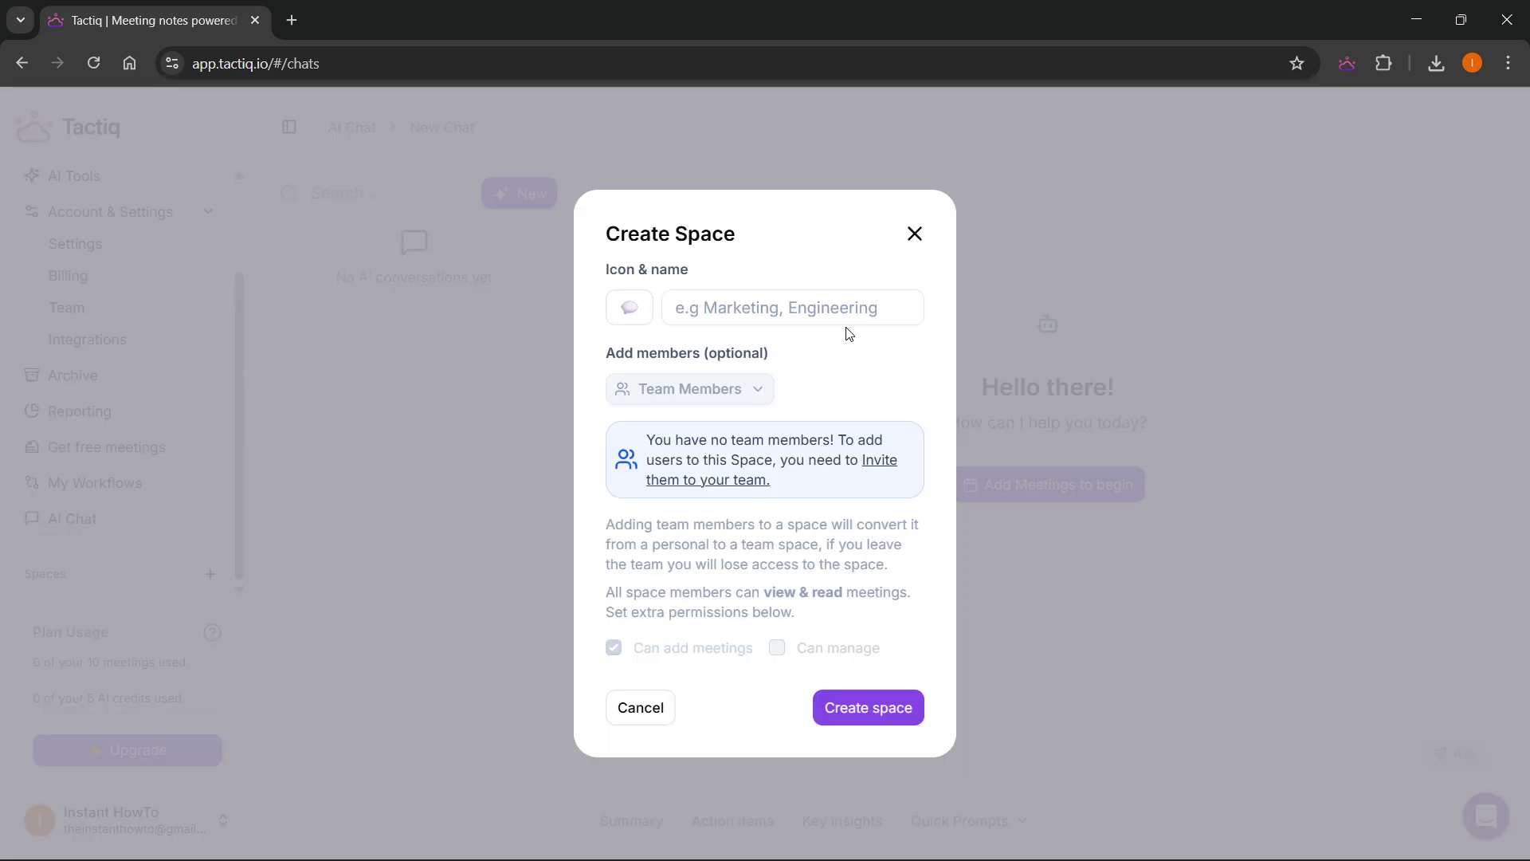
left_click(912, 237)
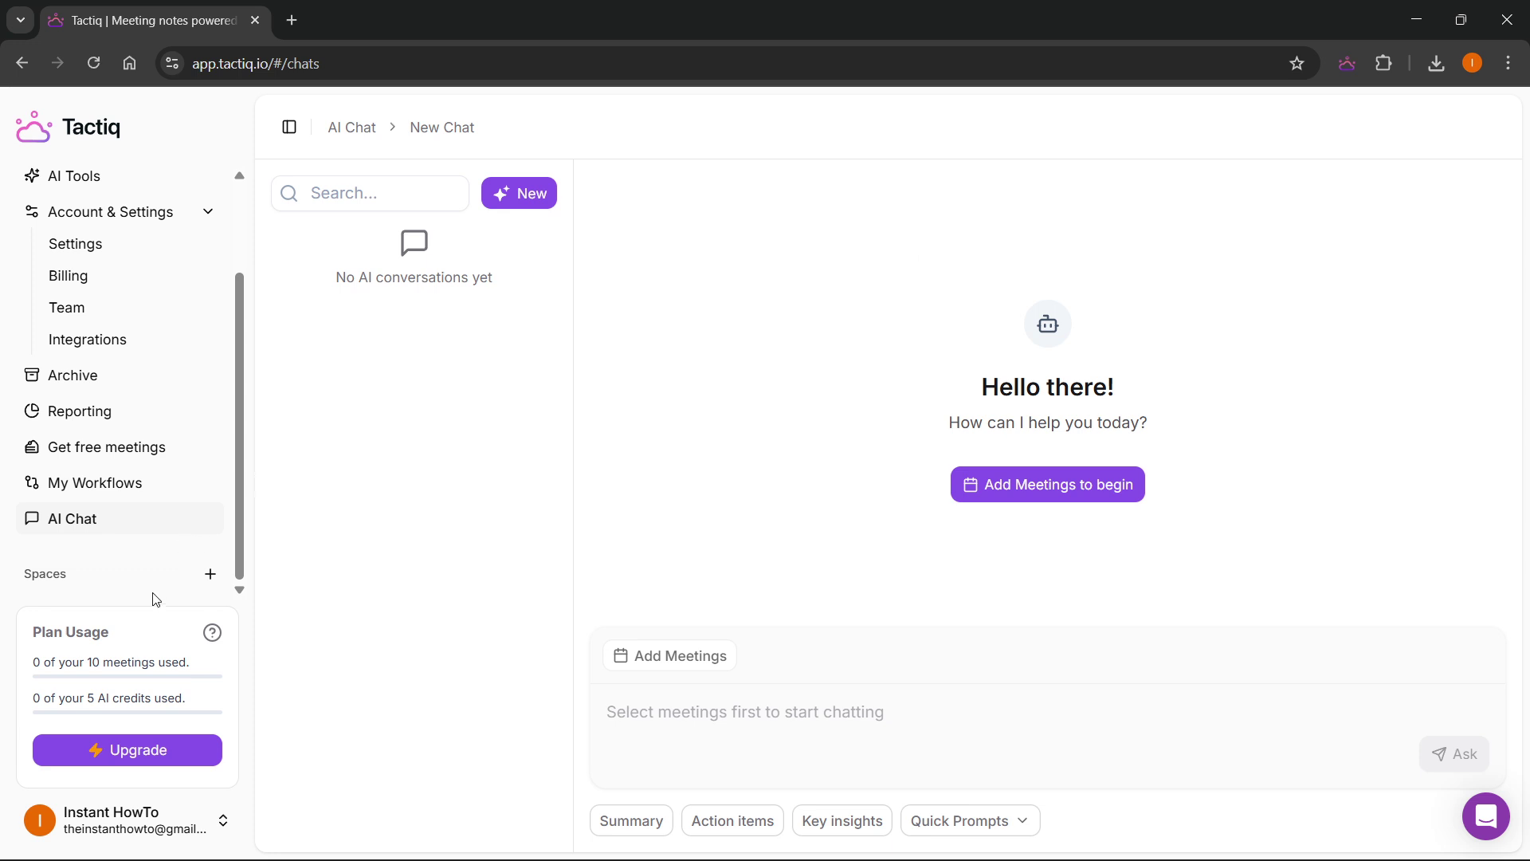
- Return to My Meetings and review the transcript or recording upload form and its transcription languages, closing it without uploading
scroll(148, 558, "up", 3)
left_click(116, 237)
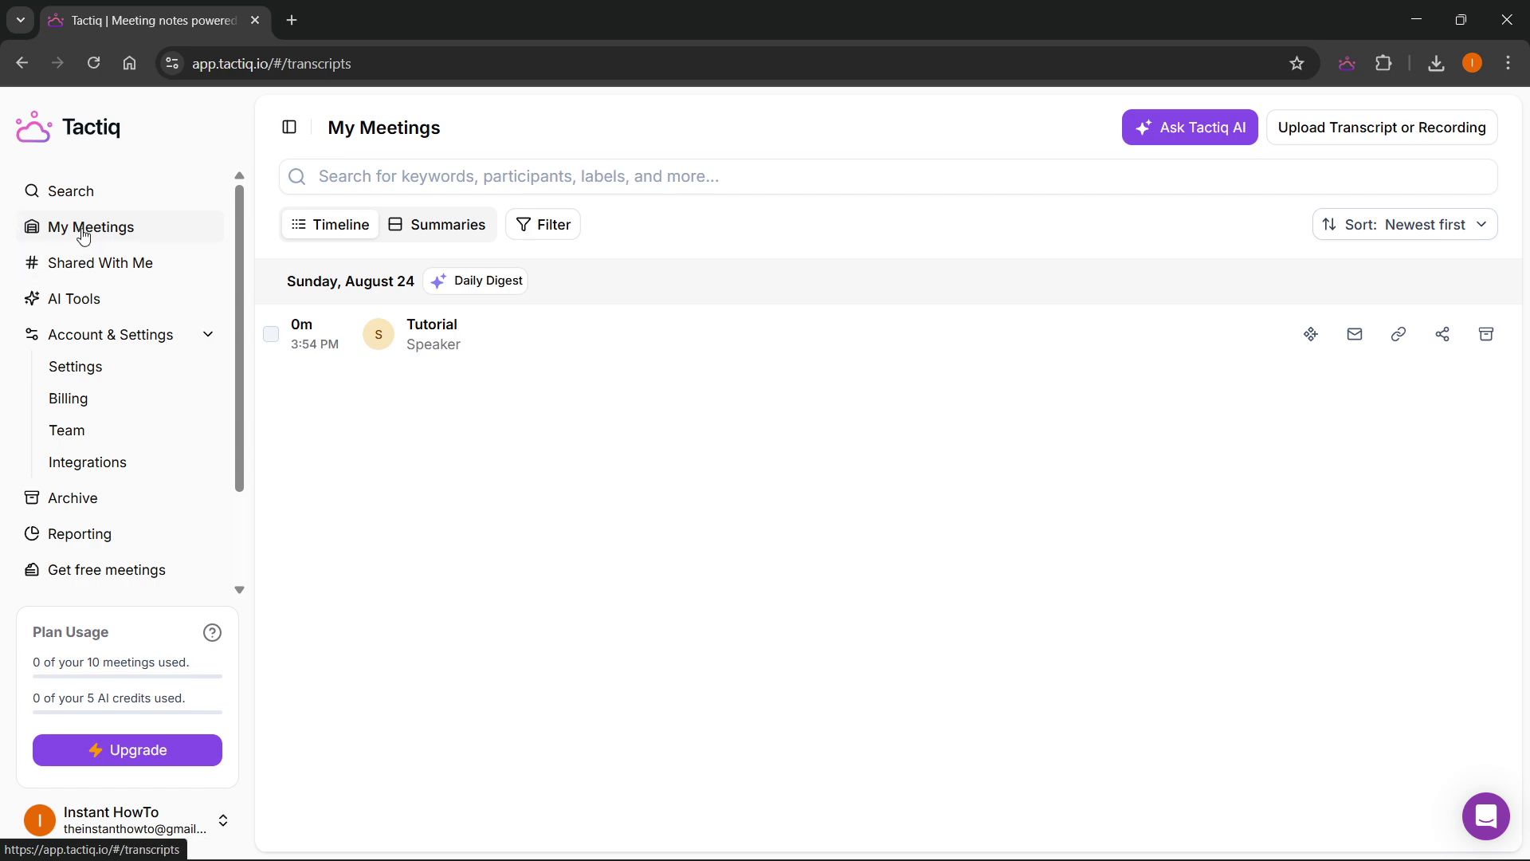
left_click(1401, 135)
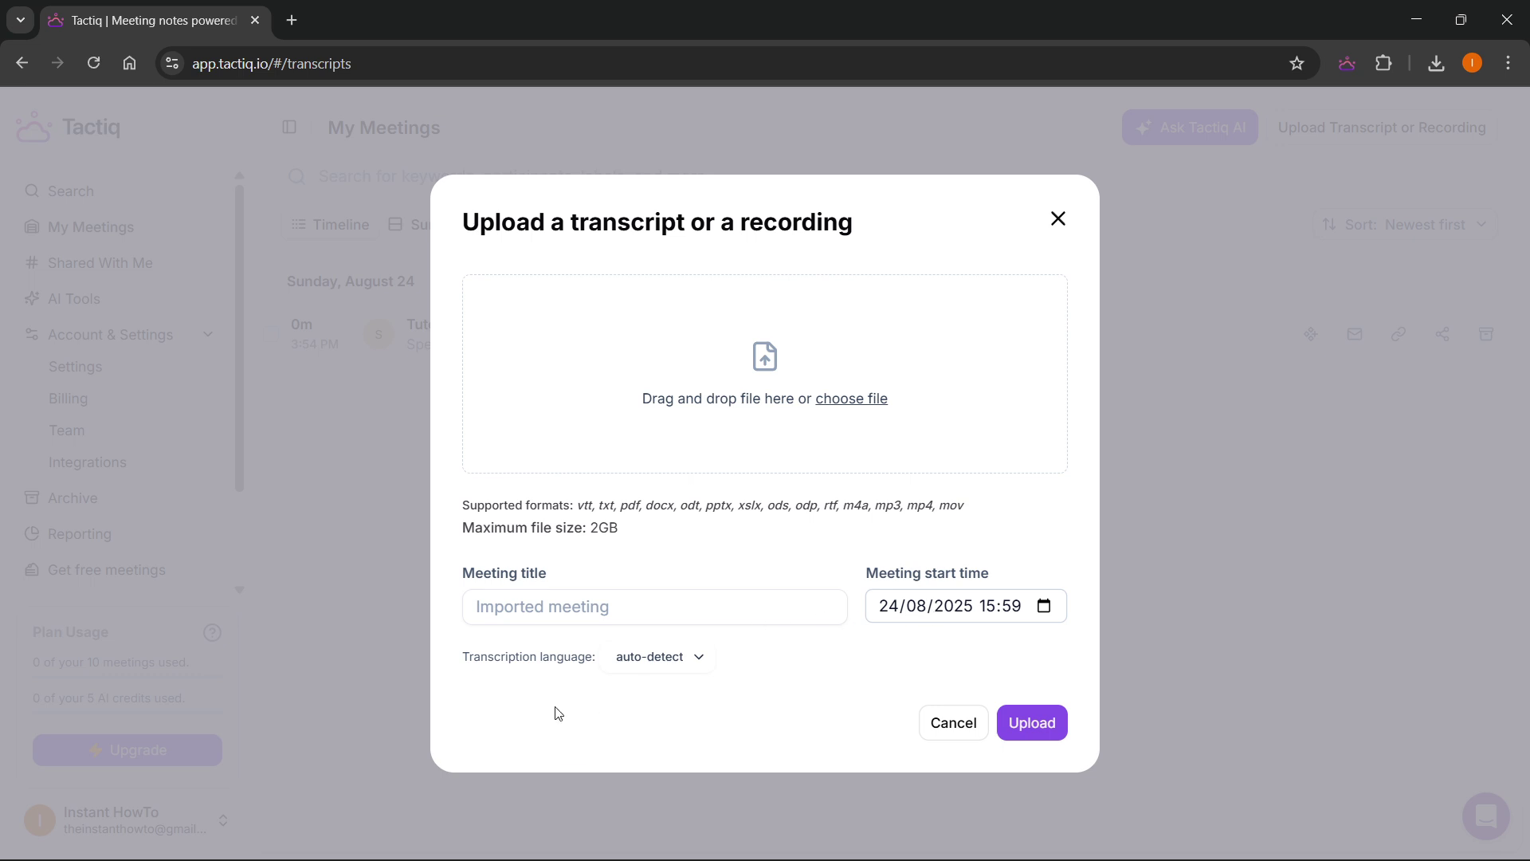
left_click(649, 661)
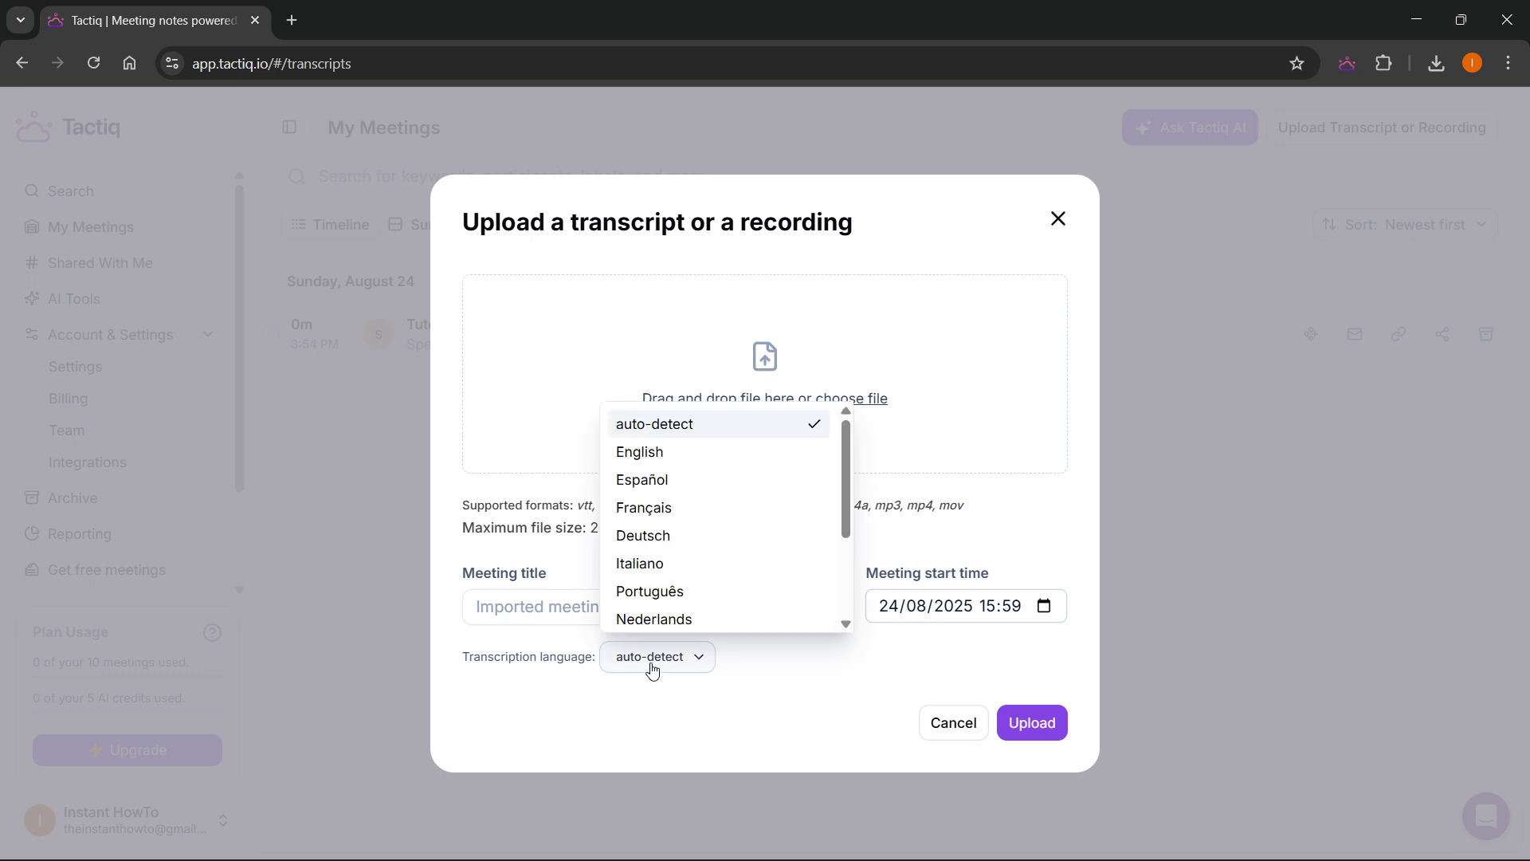
left_click(683, 715)
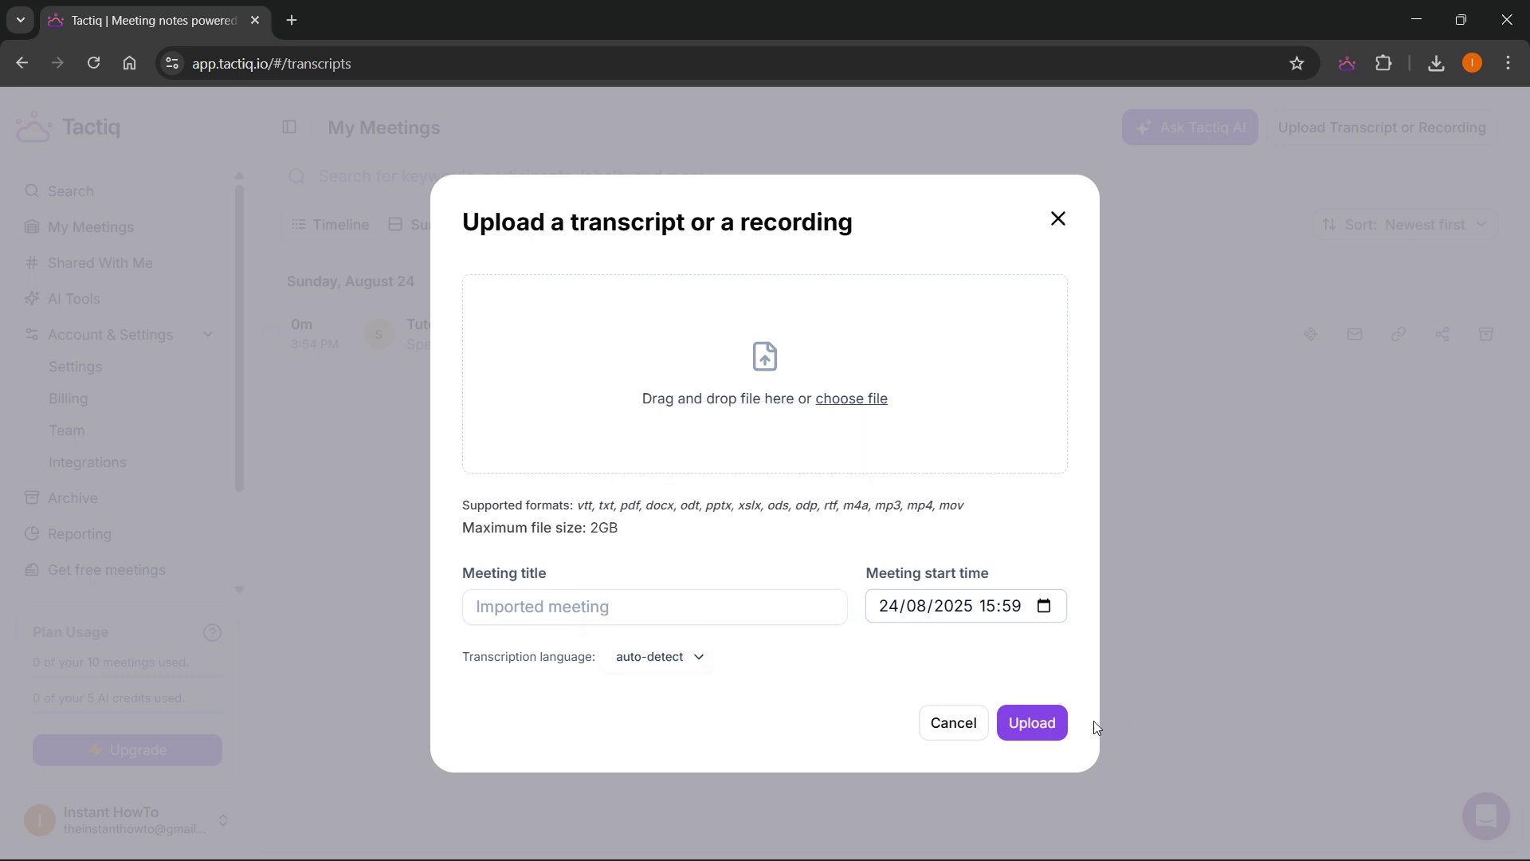
left_click(1058, 221)
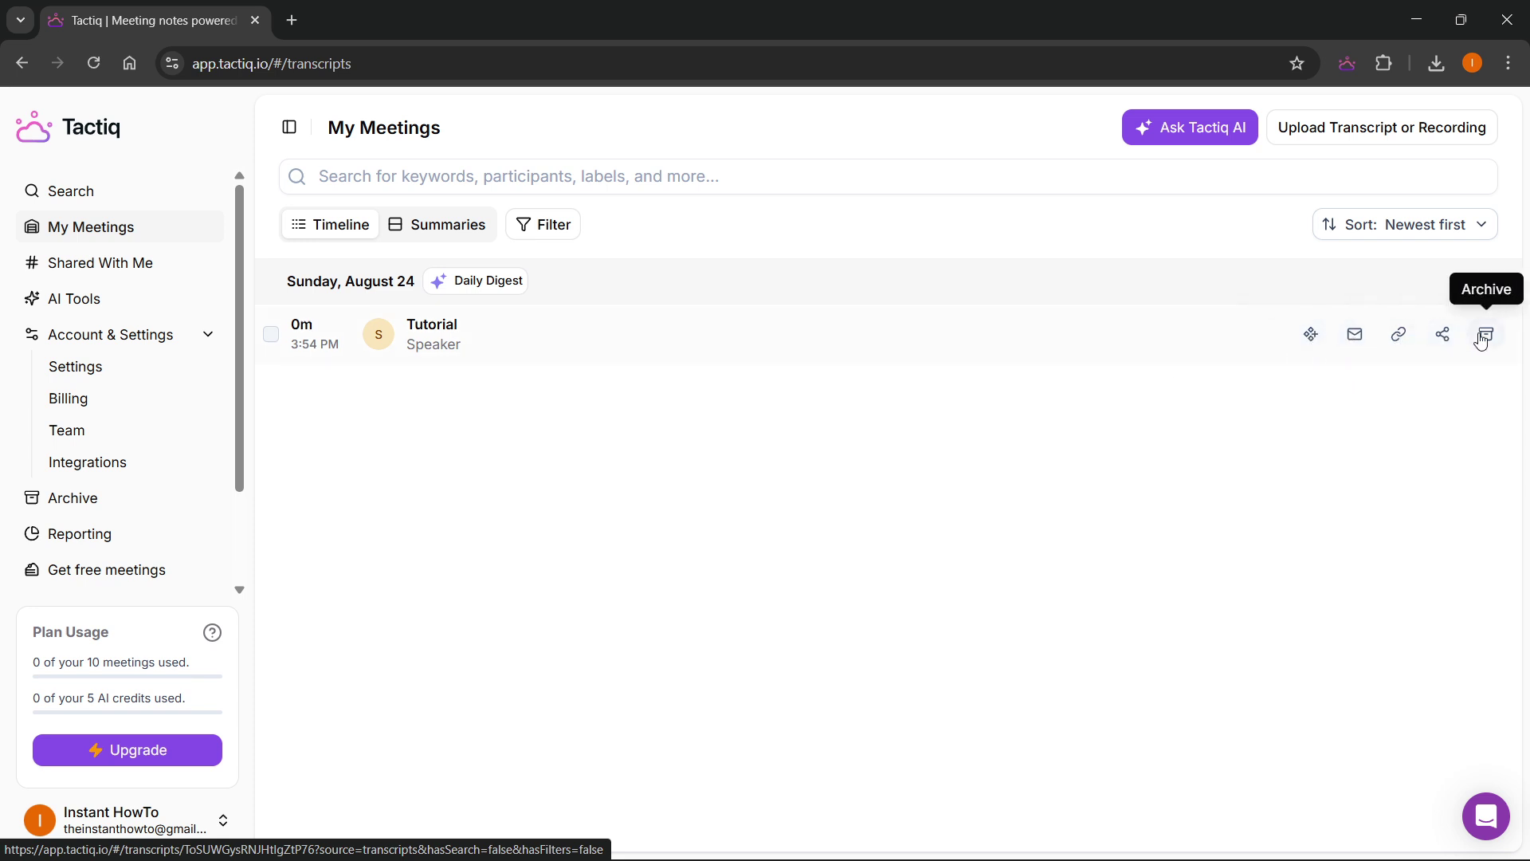
- Open the Tutorial meeting and read its transcript text
left_click(435, 327)
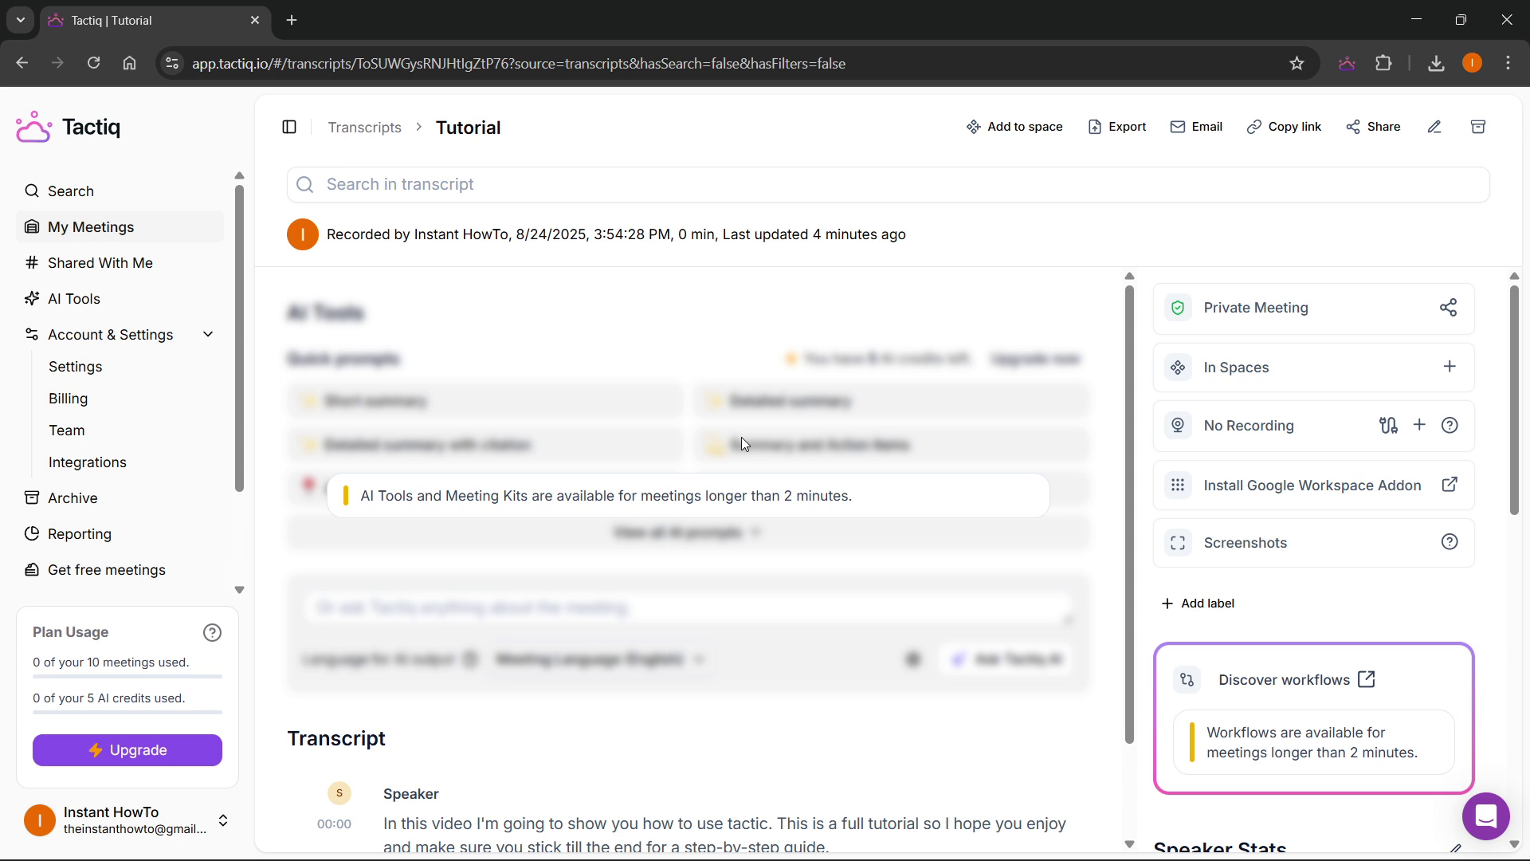
scroll(672, 509, "down", 2)
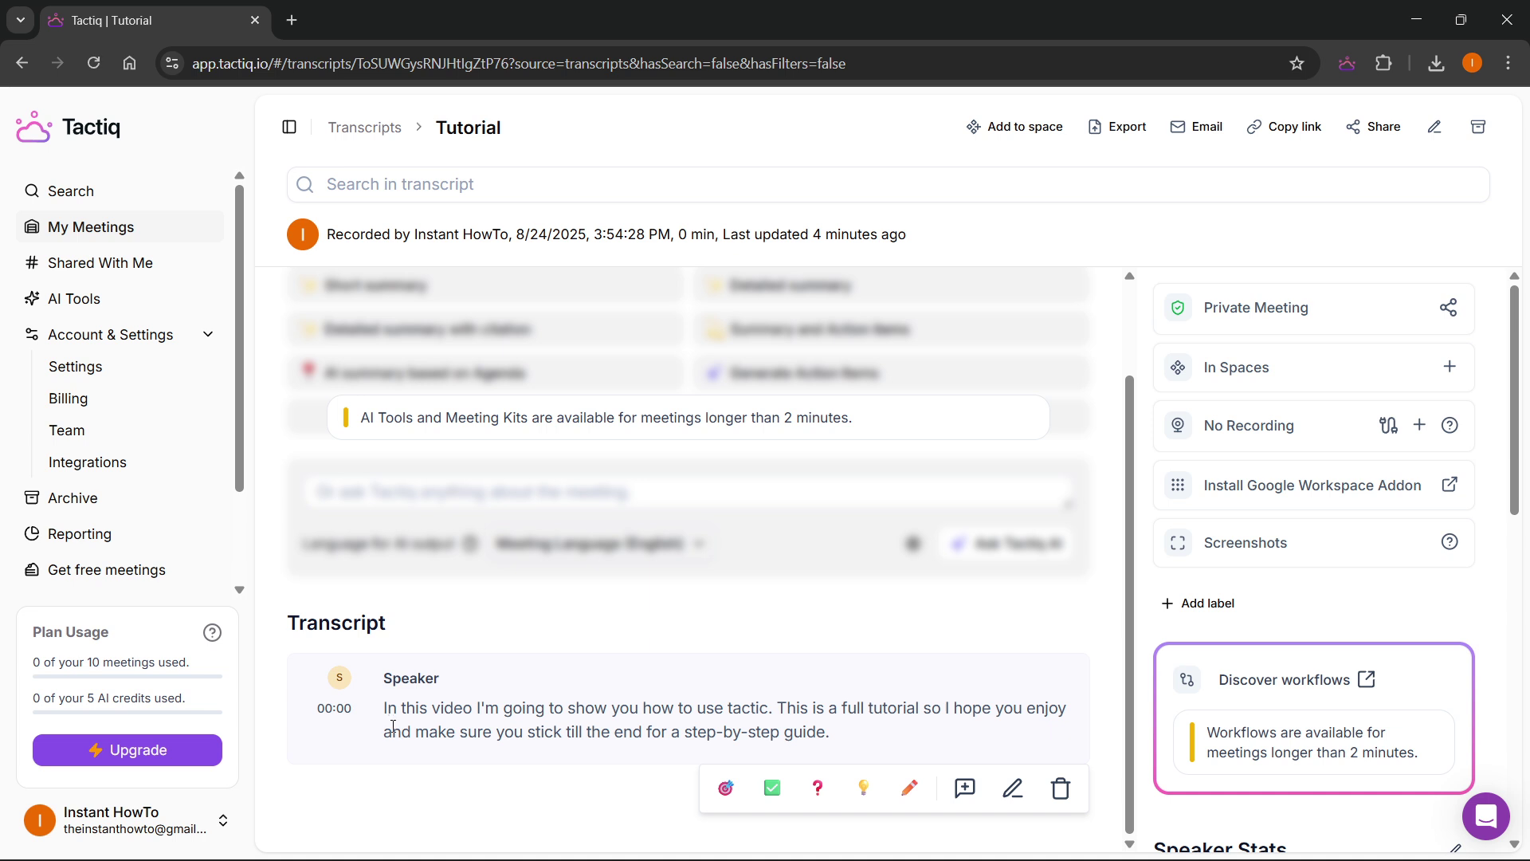
left_click_drag(388, 712, 853, 731)
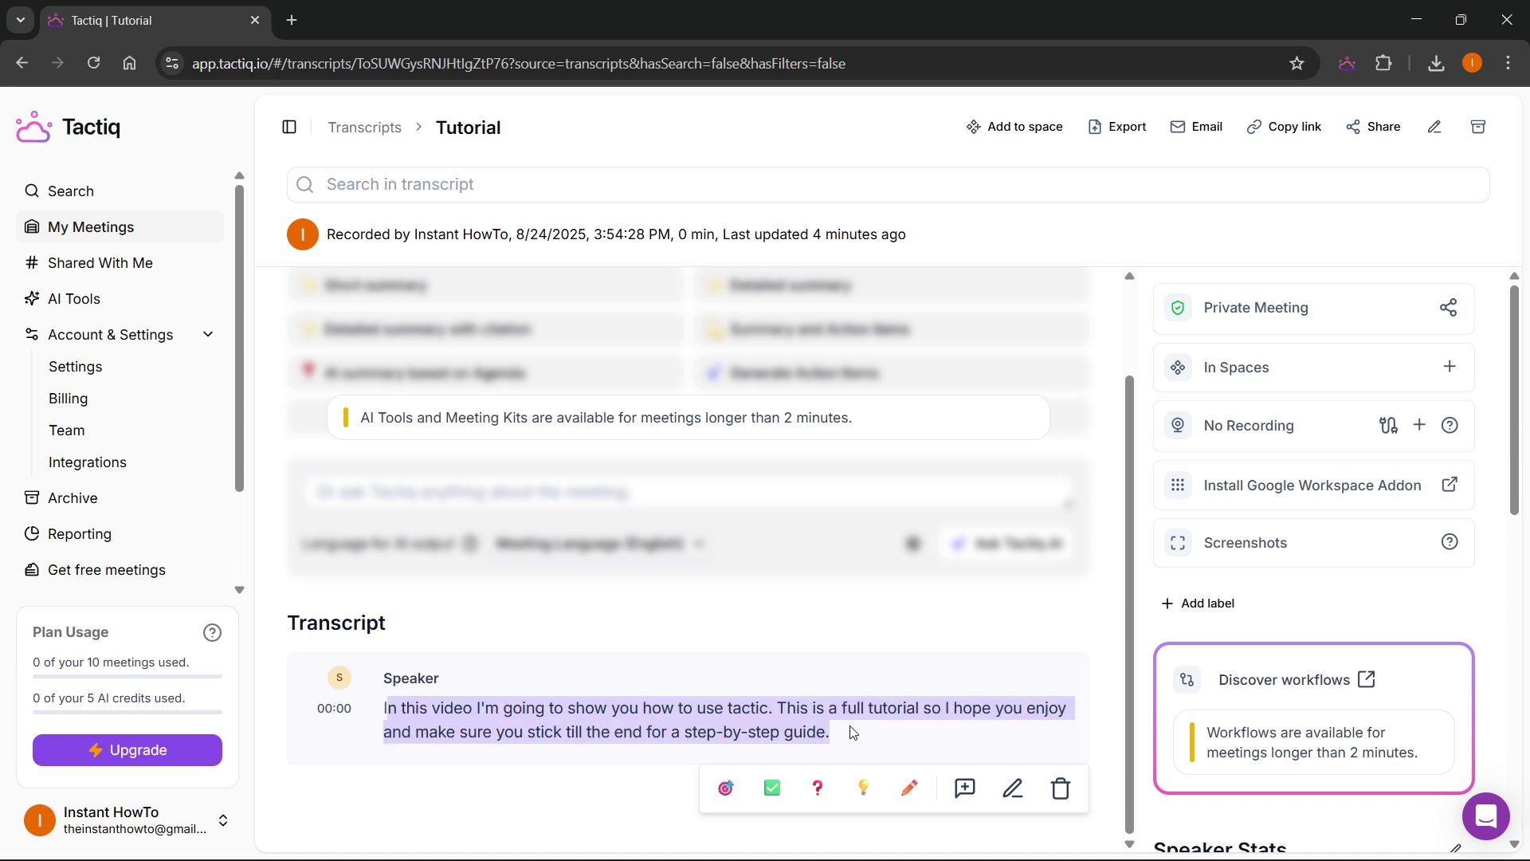
left_click(853, 732)
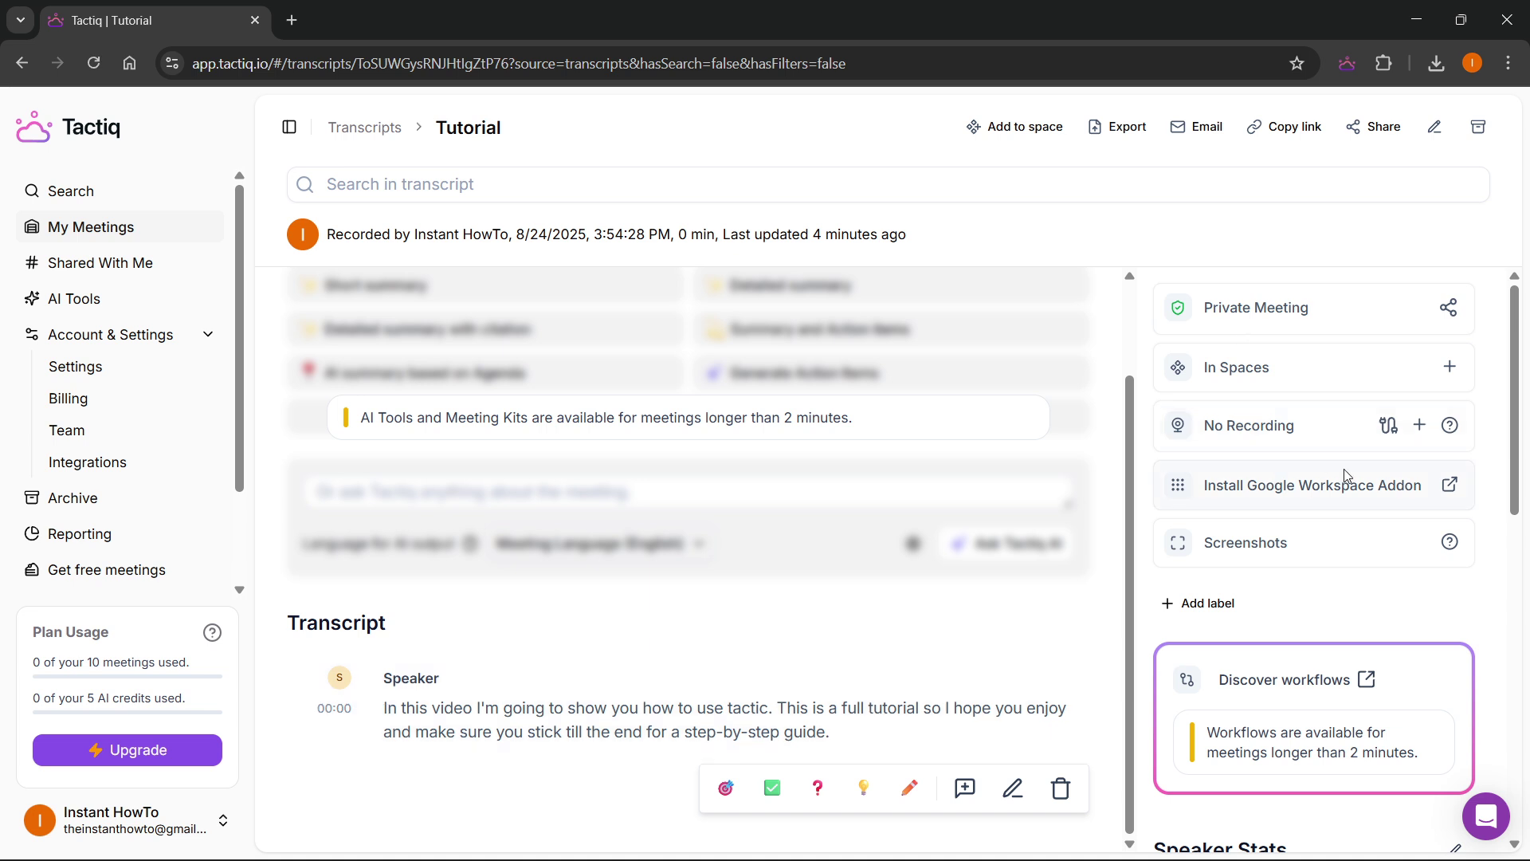
- Examine the Tutorial meeting's side details, including workflows, Speaker Stats, AI Chat History, Notes and Comments
scroll(1344, 397, "down", 1)
scroll(1355, 351, "up", 1)
scroll(1327, 338, "down", 4)
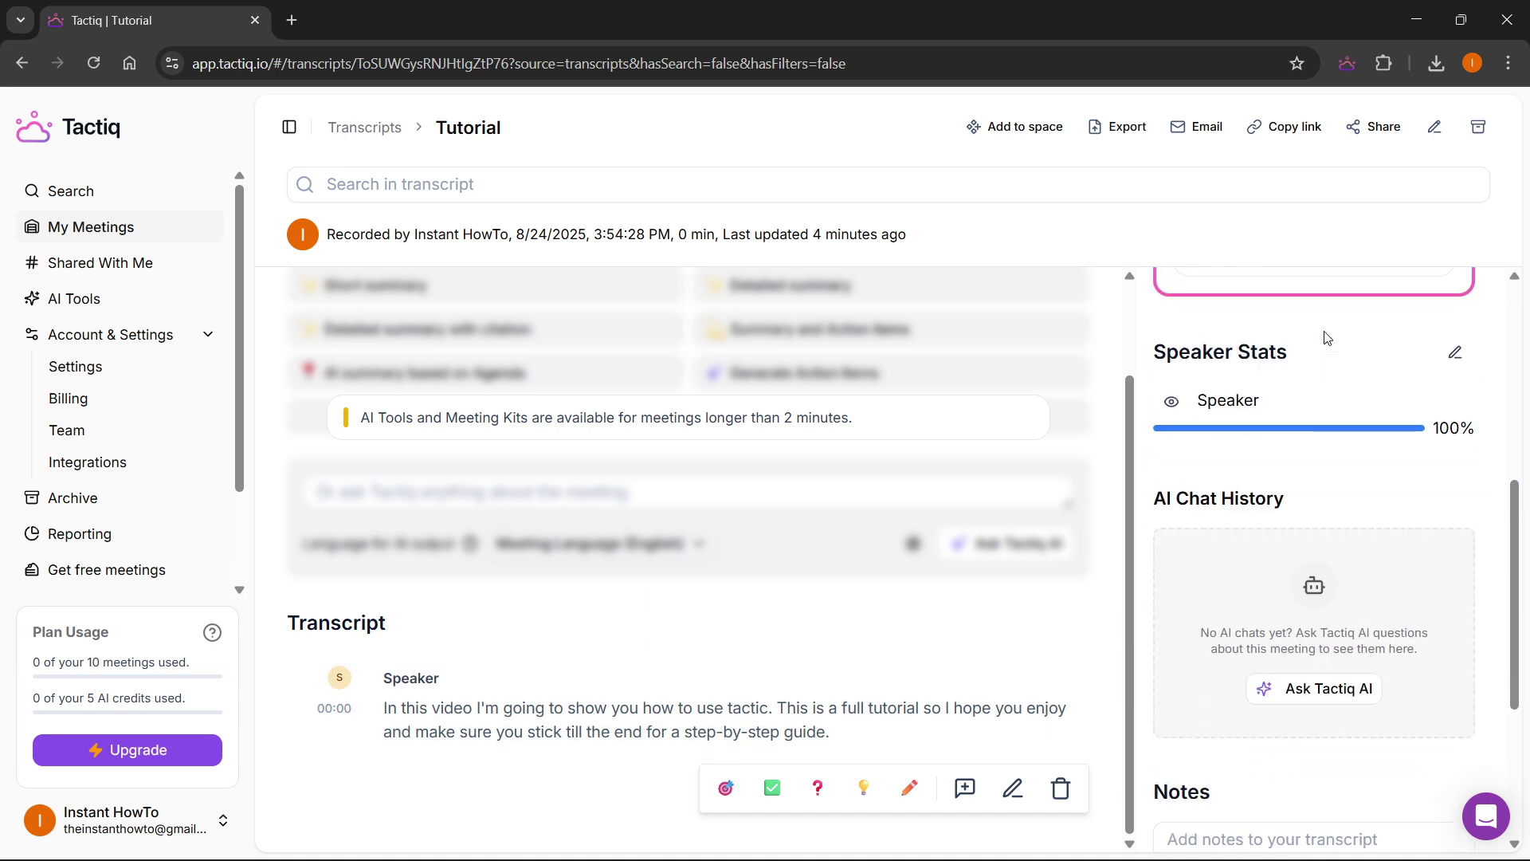
scroll(1319, 431, "up", 1)
scroll(1315, 438, "up", 3)
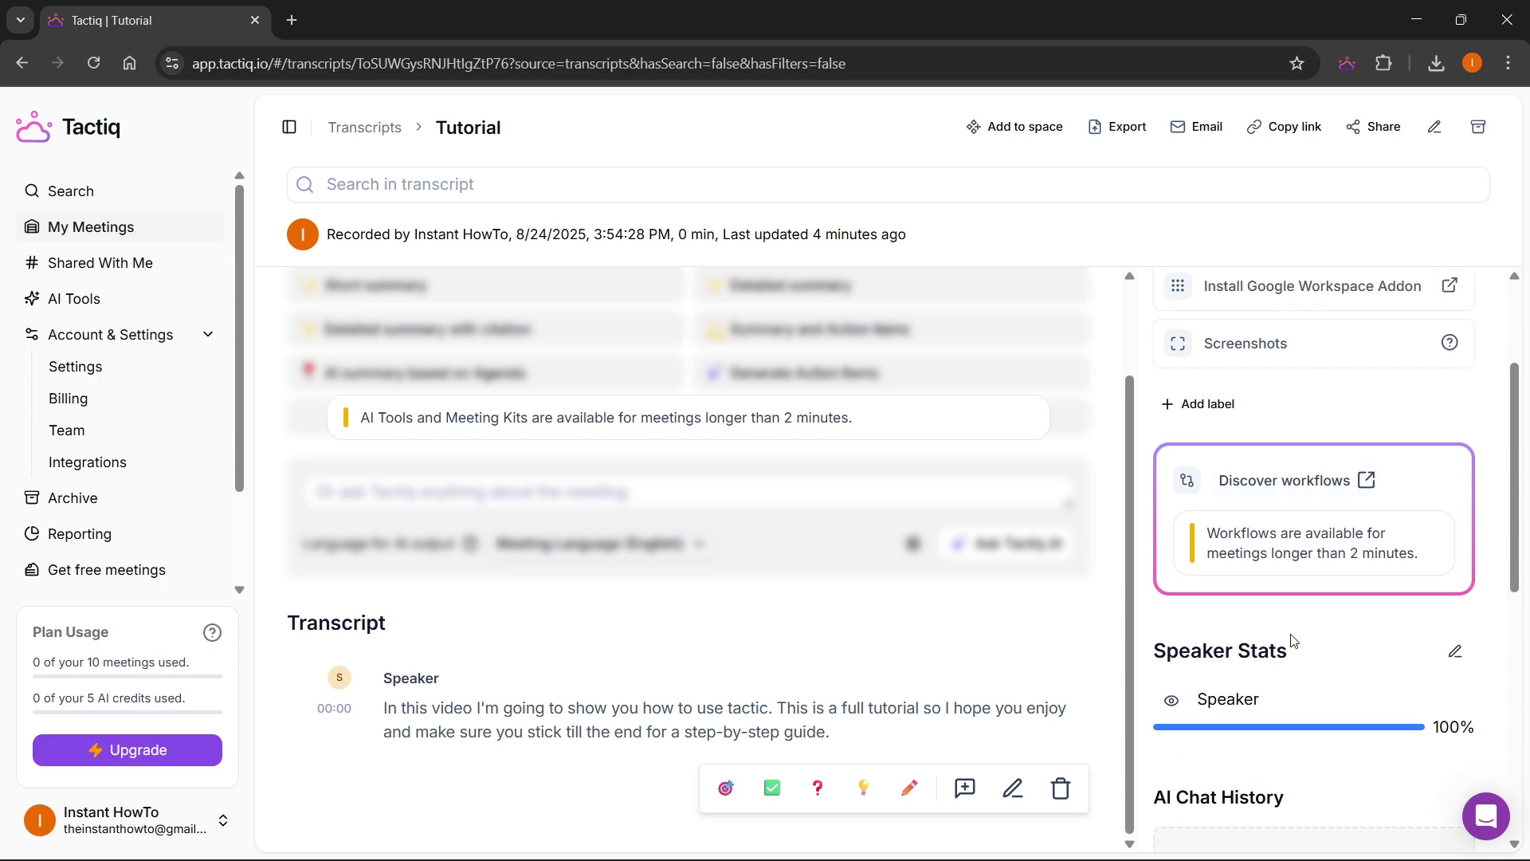
scroll(1244, 399, "down", 7)
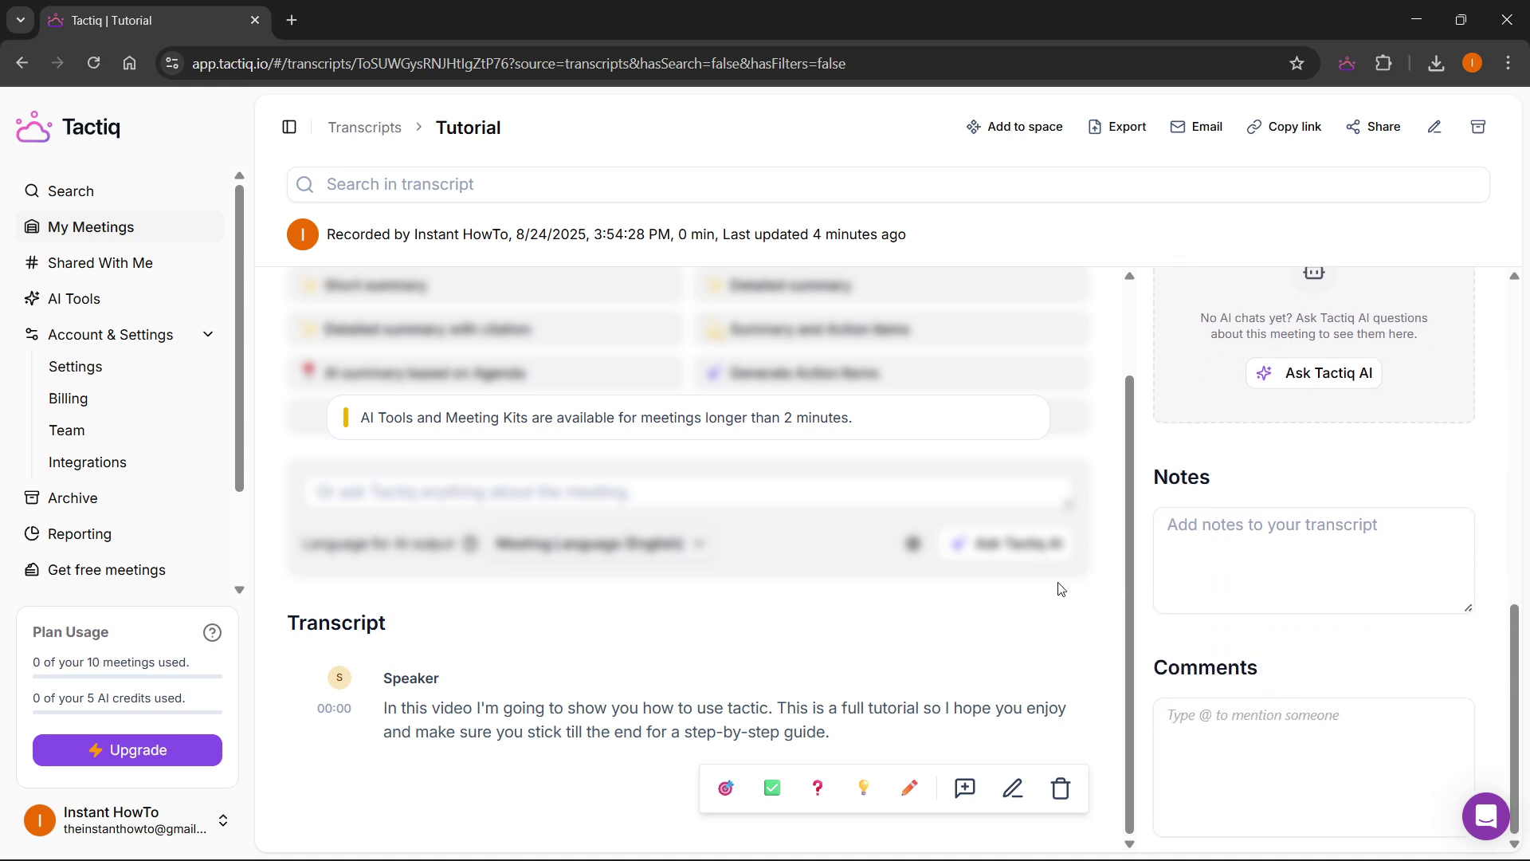
- Review the Tutorial meeting's AI Tools section and transcript highlighting options, and go back to My Meetings
scroll(963, 572, "up", 2)
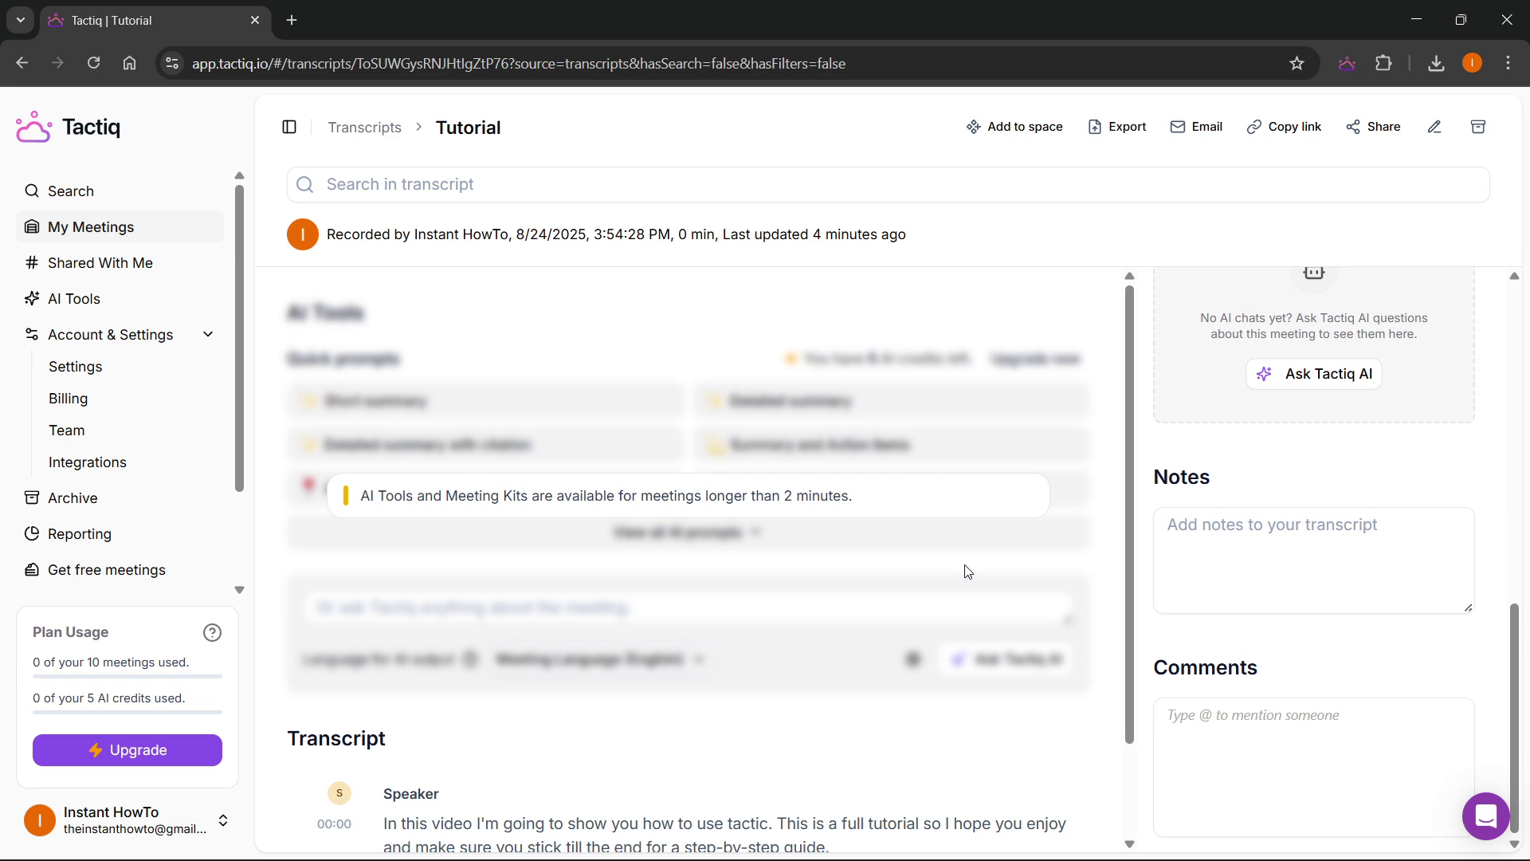
scroll(947, 546, "down", 2)
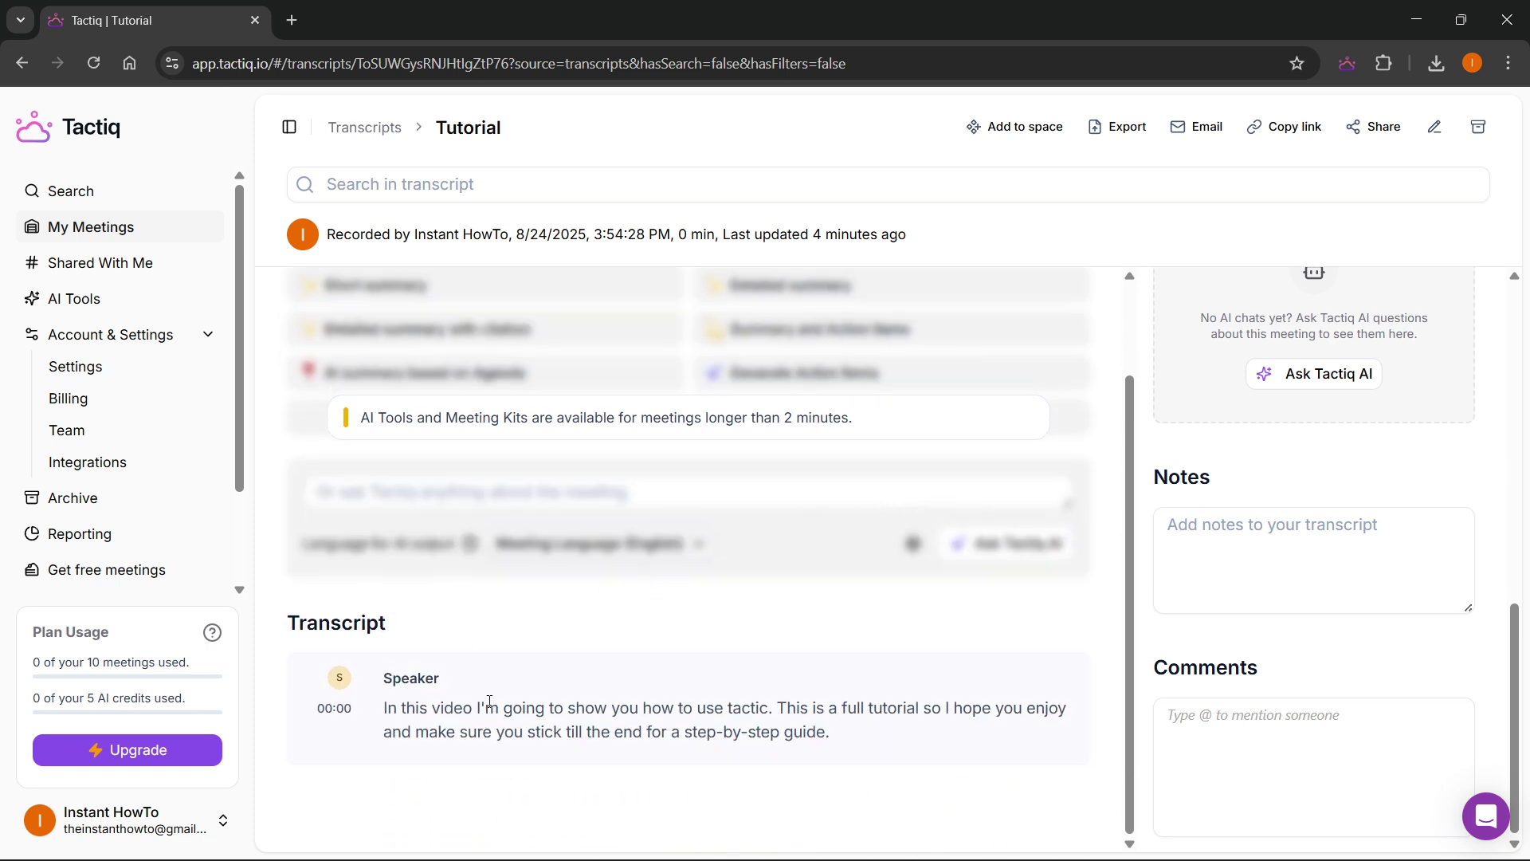
left_click_drag(785, 712, 829, 710)
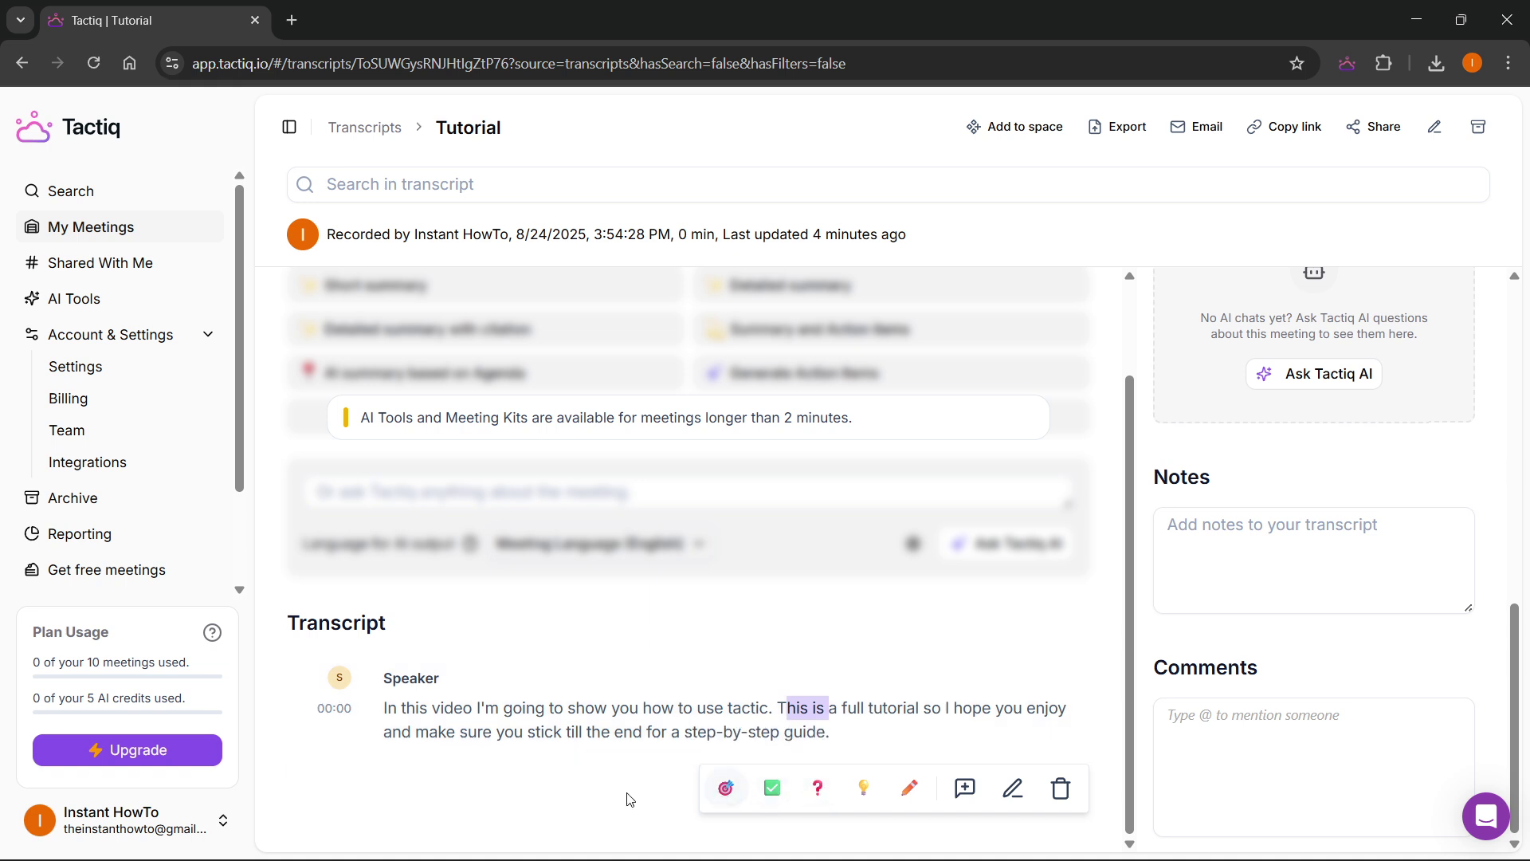
left_click(557, 803)
scroll(470, 582, "up", 2)
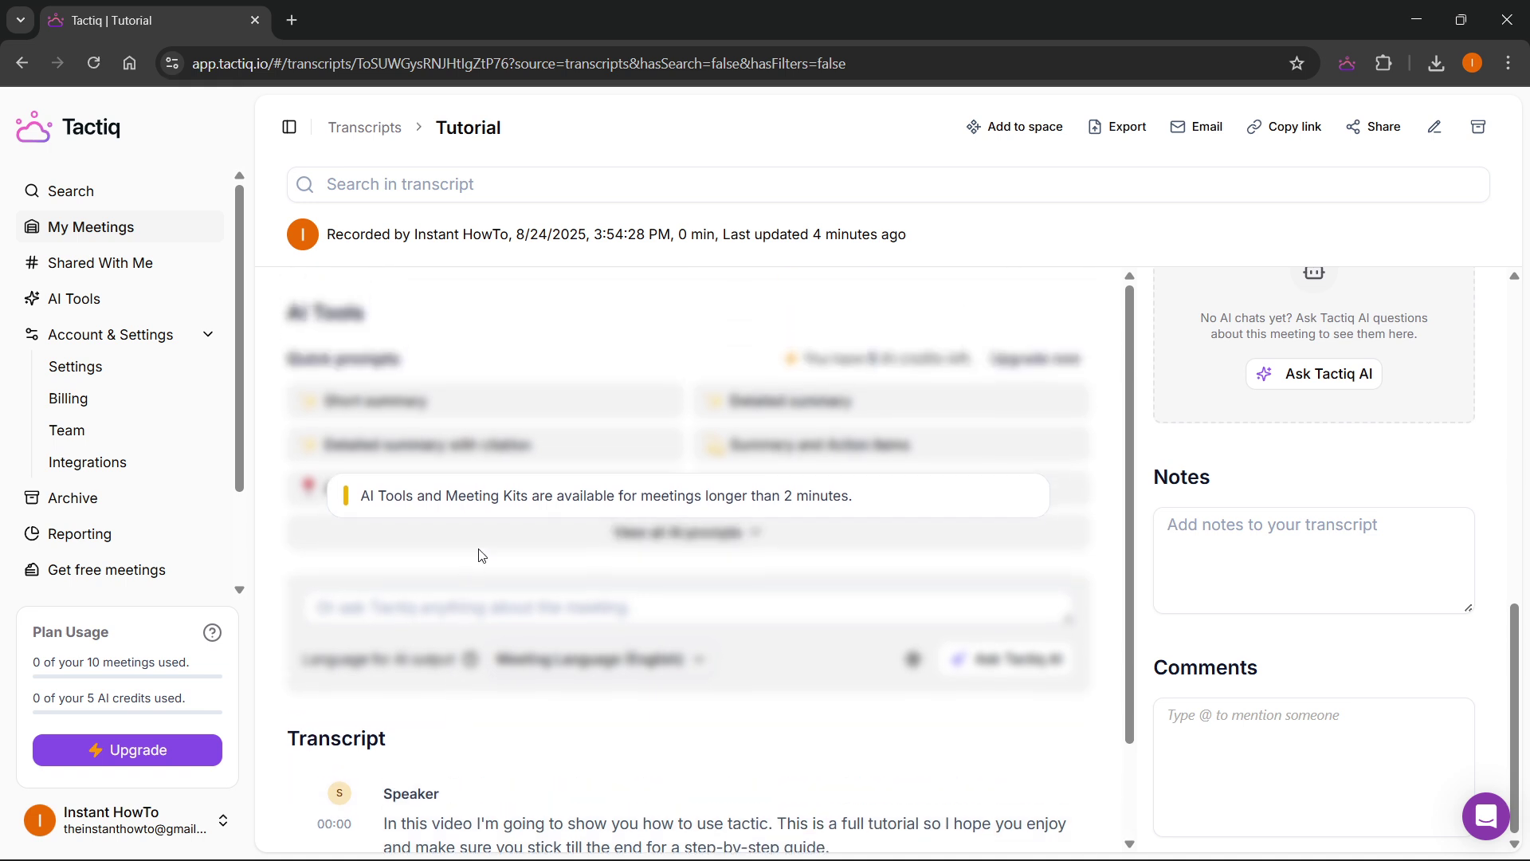
left_click(140, 227)
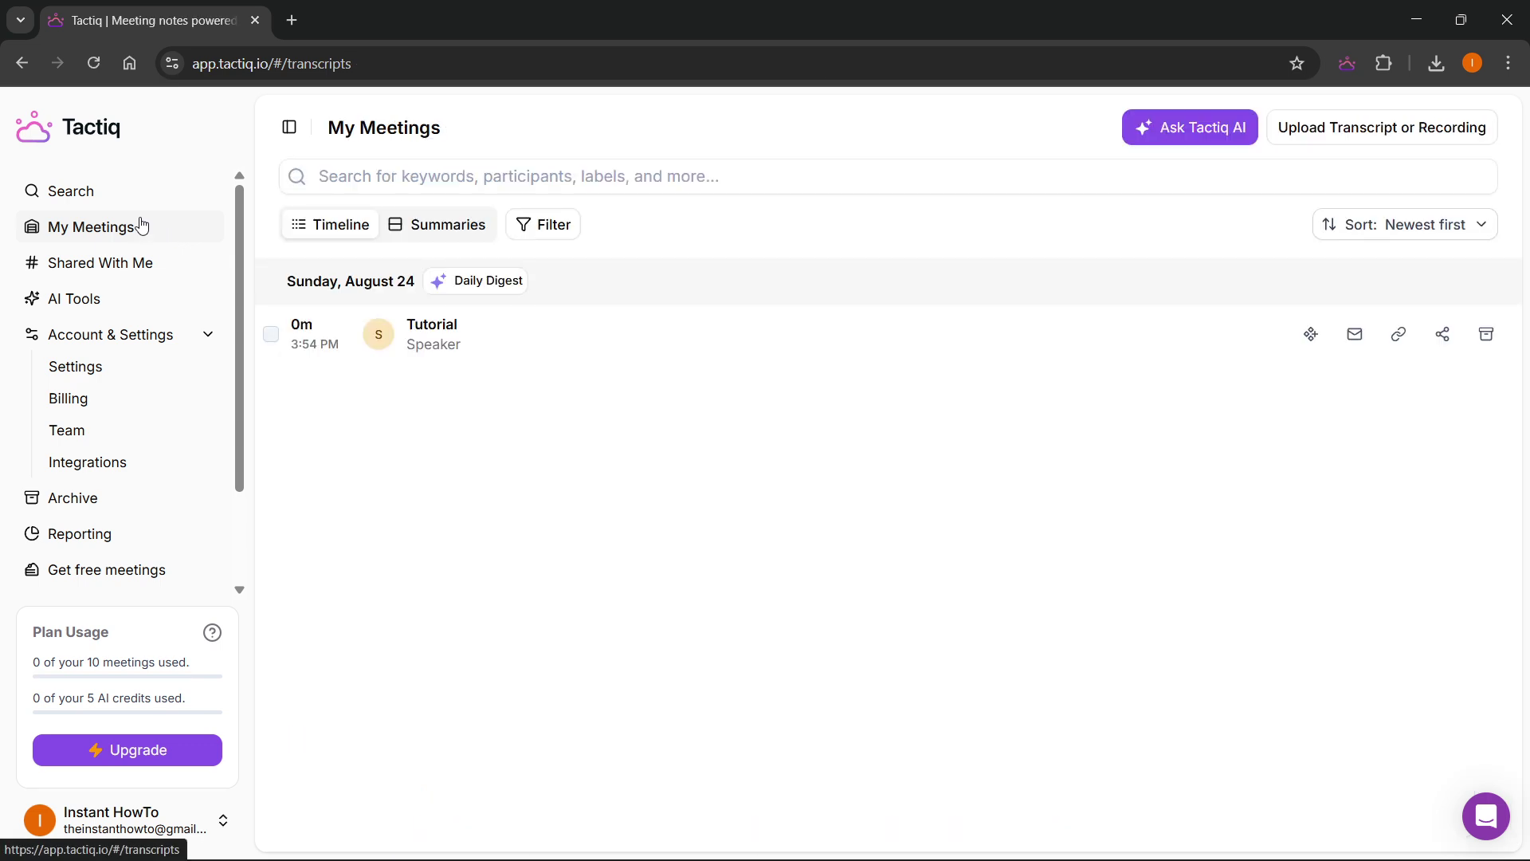